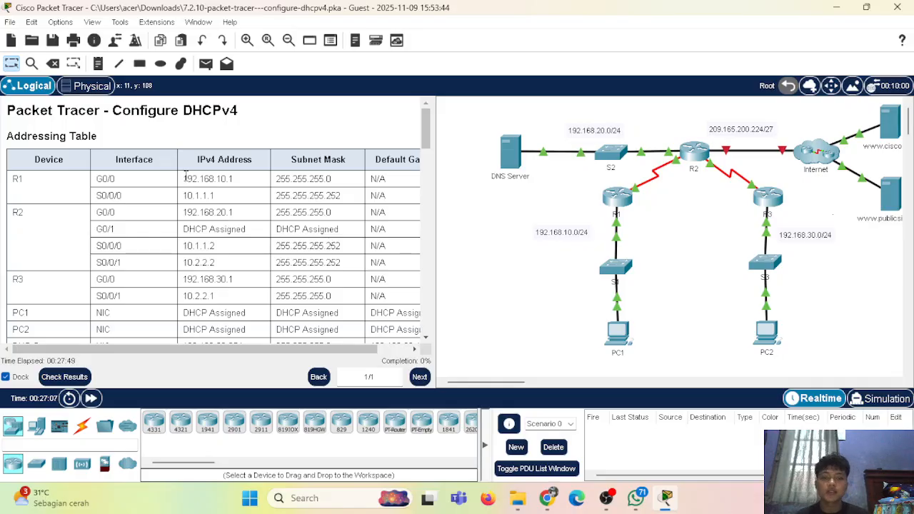
Review the addressing table for R1, R2, R3, the PCs and the DNS server alongside the network topology.
scroll(573, 172, "right", 3)
scroll(460, 117, "left", 2)
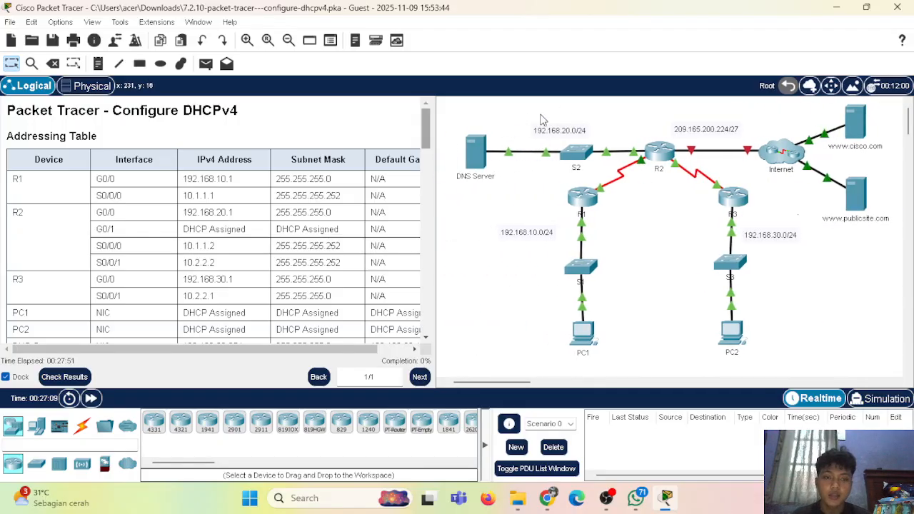
scroll(293, 222, "down", 1)
scroll(284, 211, "down", 2)
scroll(284, 211, "up", 3)
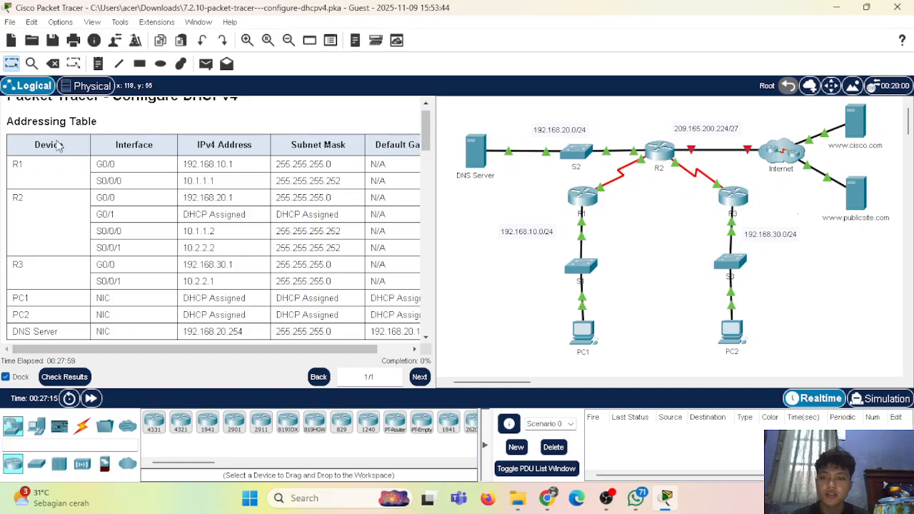
scroll(40, 139, "down", 2)
scroll(175, 154, "right", 2)
scroll(175, 153, "left", 2)
scroll(175, 159, "up", 2)
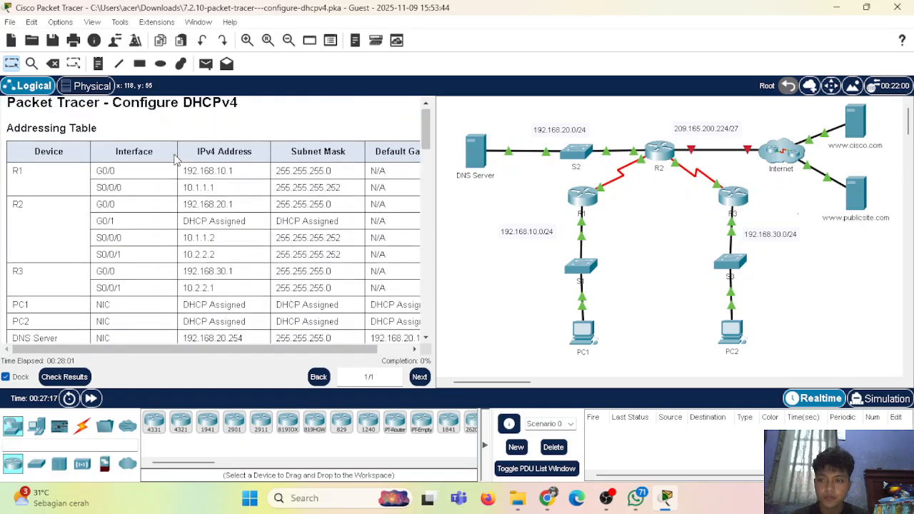
scroll(175, 158, "down", 1)
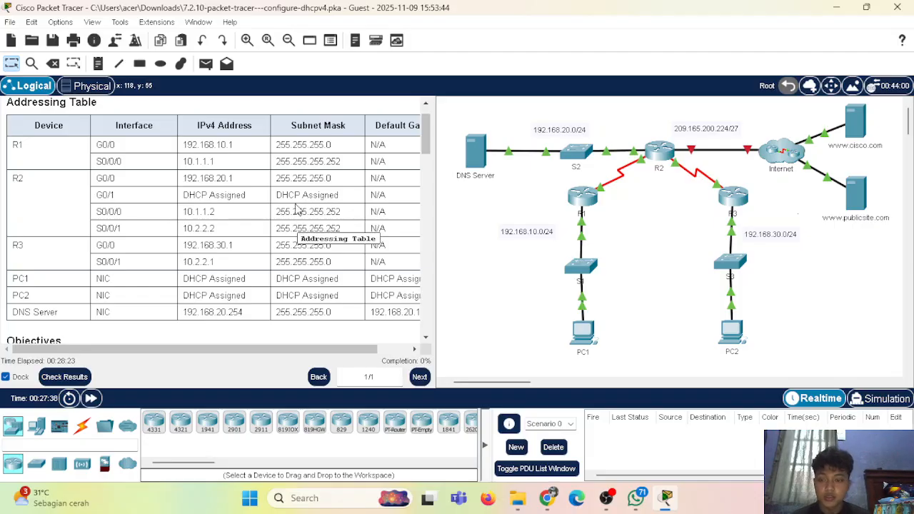
Read the objectives, scenario and Part 1 instructions, and check the R1 and R3 LAN addresses in the addressing table.
scroll(297, 207, "down", 3)
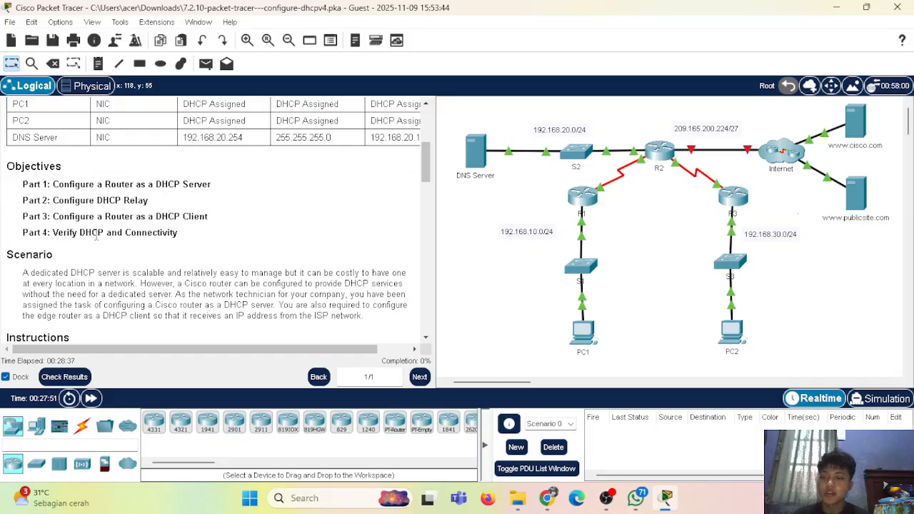
scroll(229, 218, "down", 3)
scroll(230, 219, "down", 2)
scroll(229, 212, "down", 1)
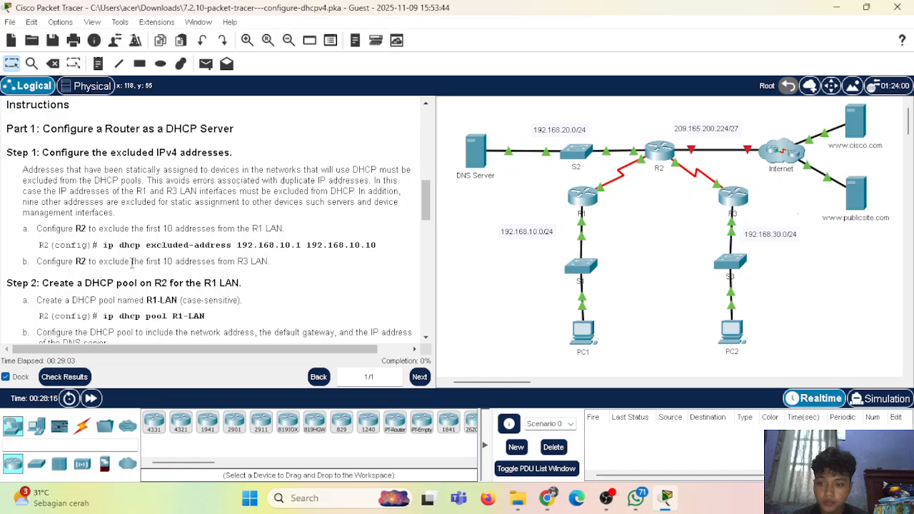
scroll(123, 190, "up", 10)
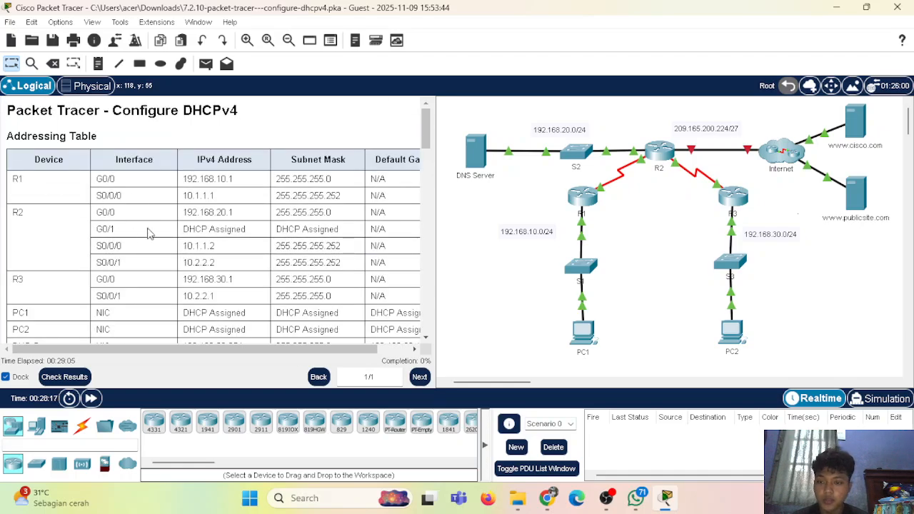
scroll(200, 221, "down", 1)
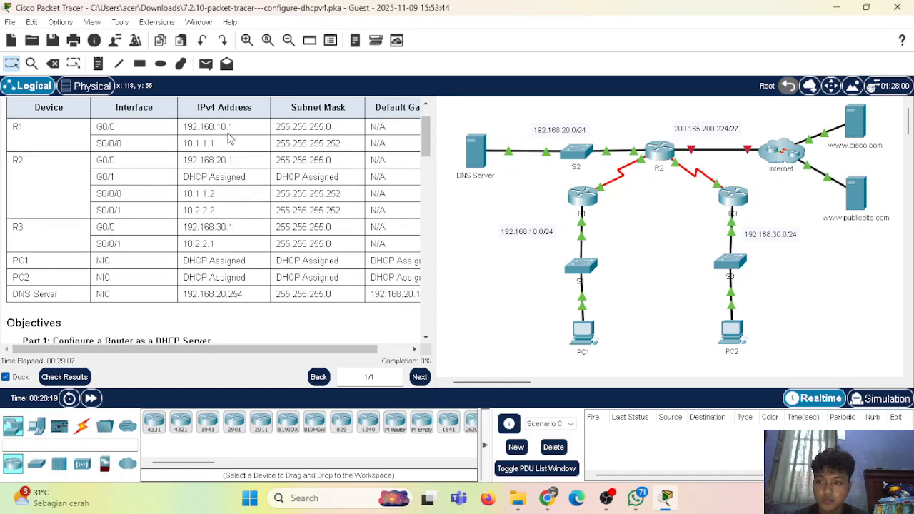
scroll(212, 214, "down", 5)
scroll(215, 165, "up", 1)
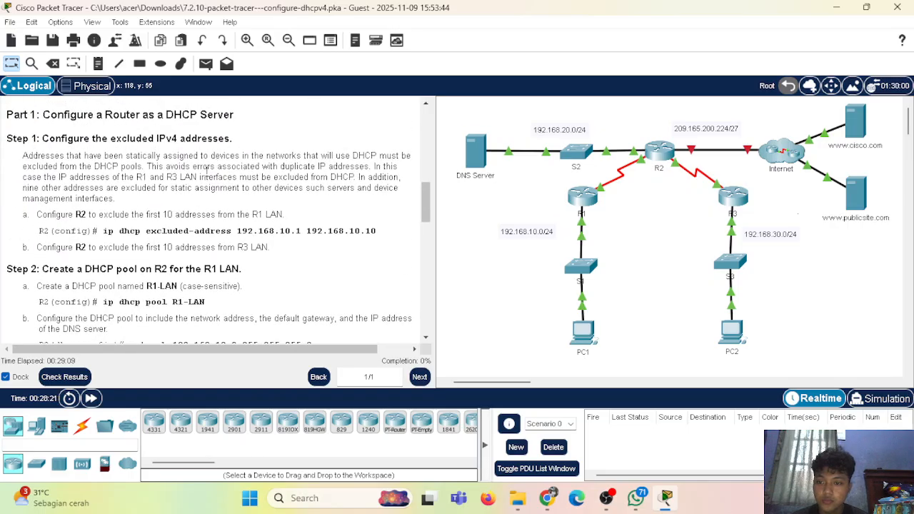
scroll(207, 169, "up", 6)
scroll(219, 193, "down", 1)
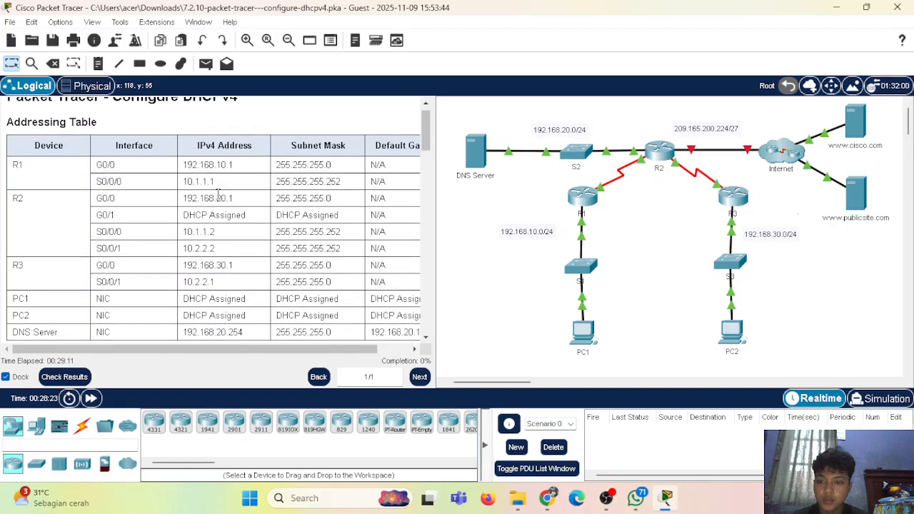
scroll(218, 193, "down", 3)
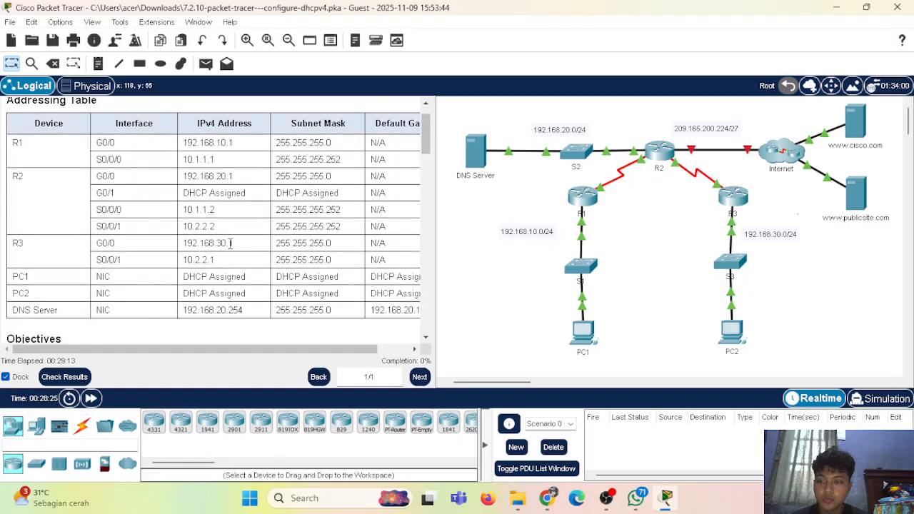
scroll(266, 223, "down", 5)
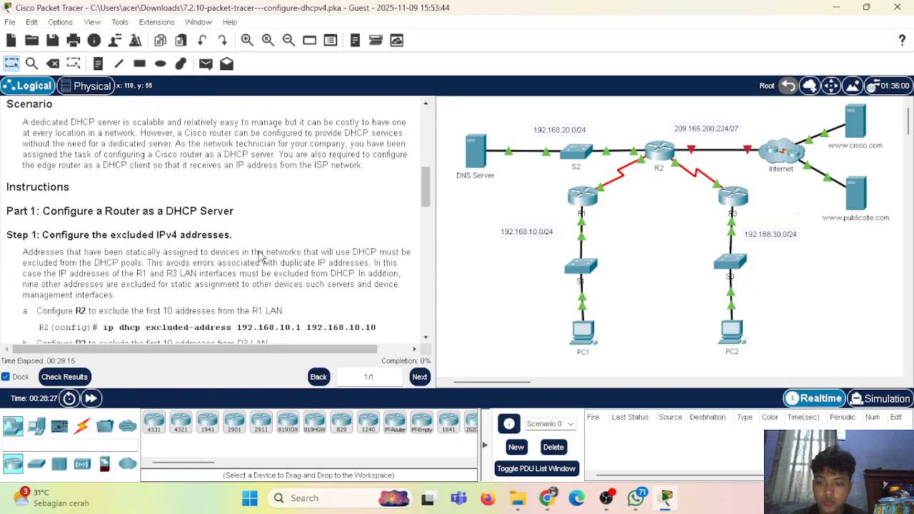
Open router R2's command line beside the instructions and enter global configuration mode.
left_click(659, 152)
left_click_drag(446, 16, 625, 18)
key("Return")
type("en")
key("Return")
type("conf")
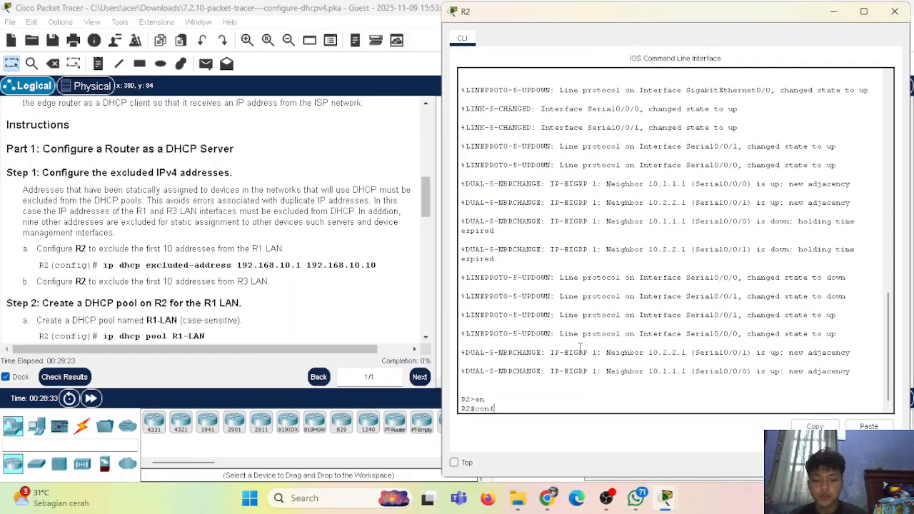
type(" t")
key("Return")
Exclude the R1 LAN addresses 192.168.10.1 through 192.168.10.10 from DHCP on R2.
scroll(230, 279, "down", 1)
scroll(230, 279, "up", 1)
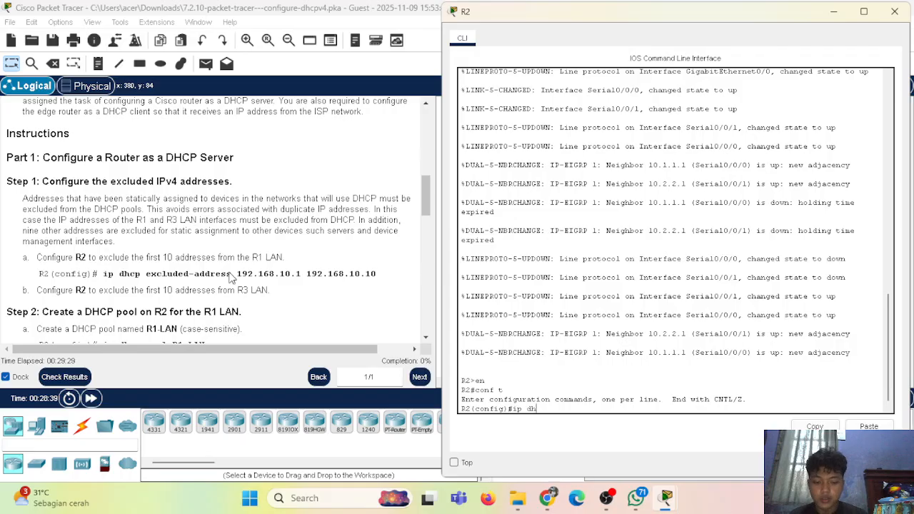
type("ip dhcp excluded-address 192.168")
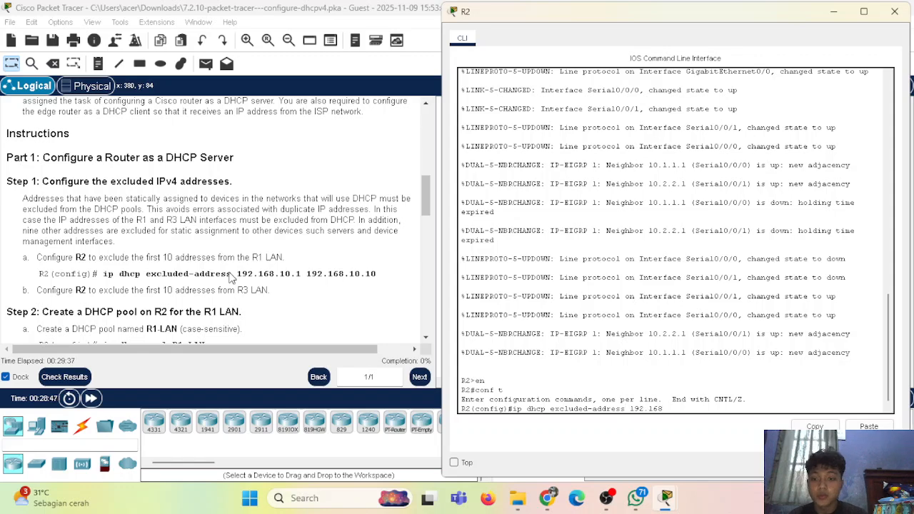
type(".10.1 192.168.10.10")
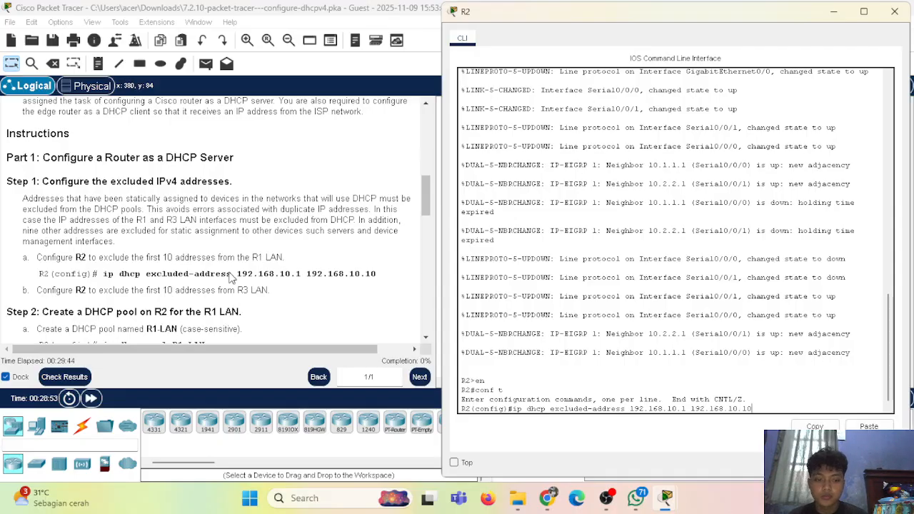
scroll(231, 279, "up", 10)
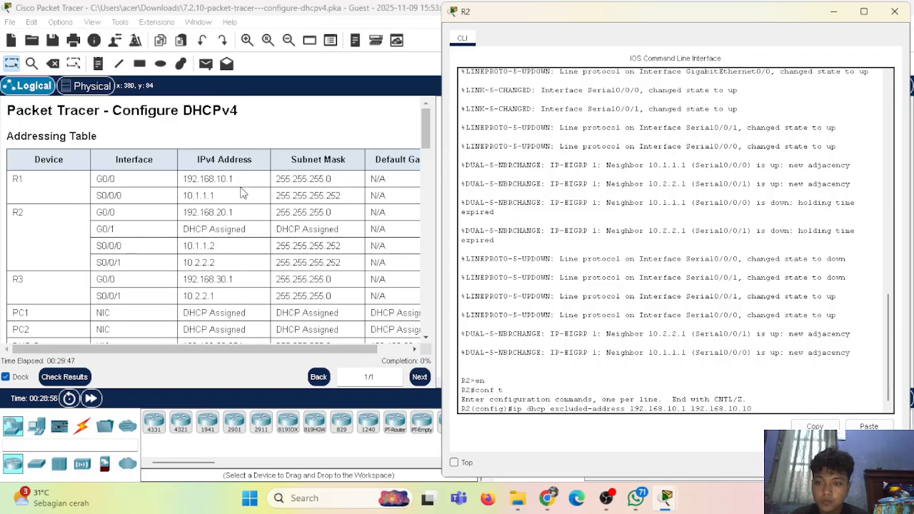
scroll(250, 194, "down", 8)
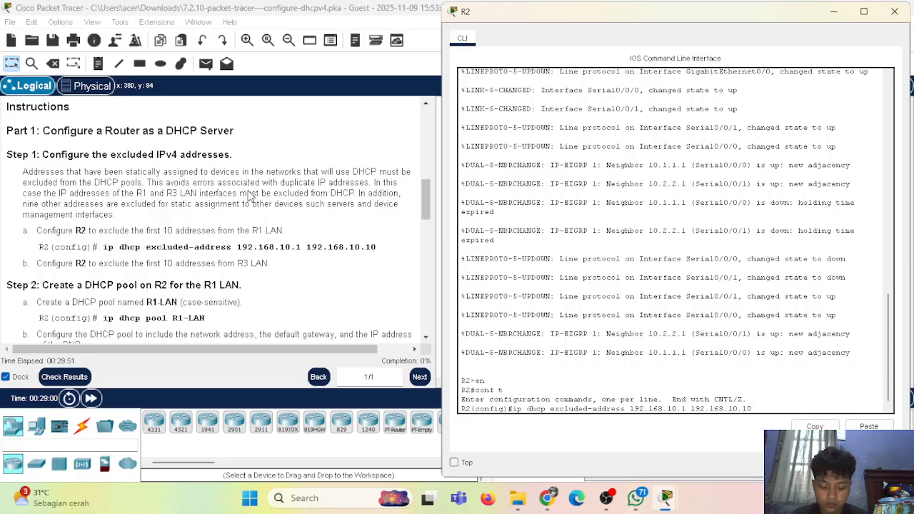
key("Return")
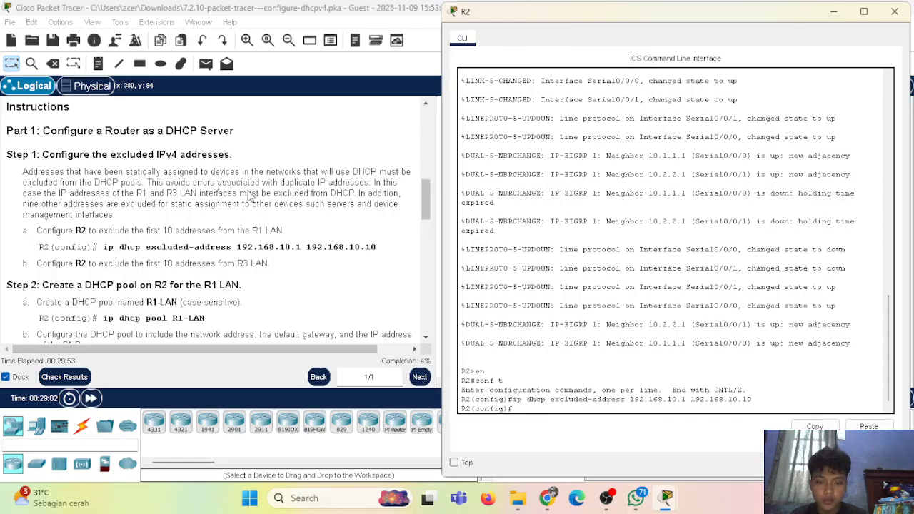
Exclude the R3 LAN addresses 192.168.30.1 through 192.168.30.10 from DHCP on R2 by reusing the previous command.
key("Up")
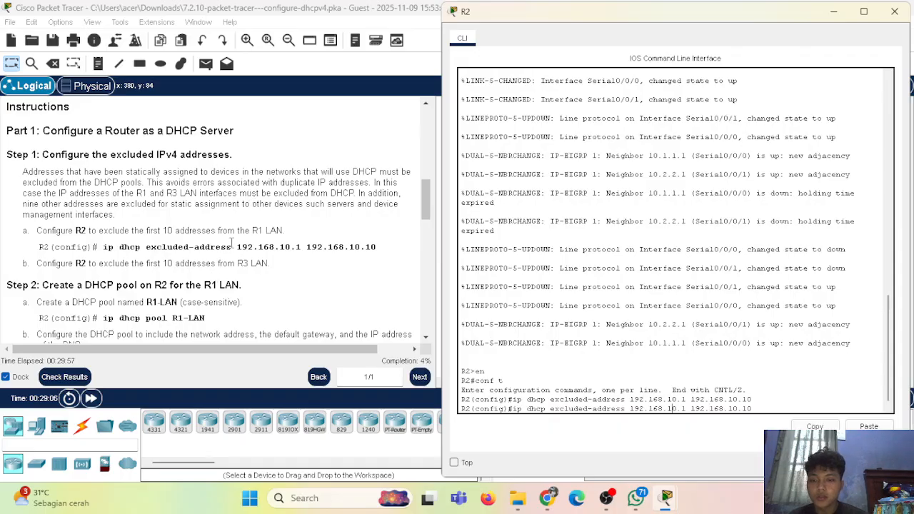
scroll(214, 192, "up", 10)
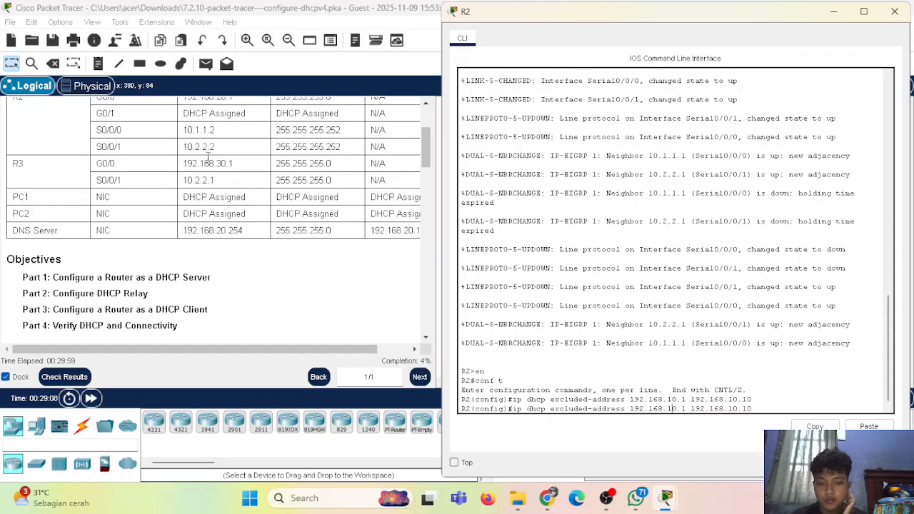
key("BackSpace")
type("3")
key("Right")
key("Right")
key("Right")
key("Right")
key("Right")
key("Right")
key("Right")
key("Right")
key("Right")
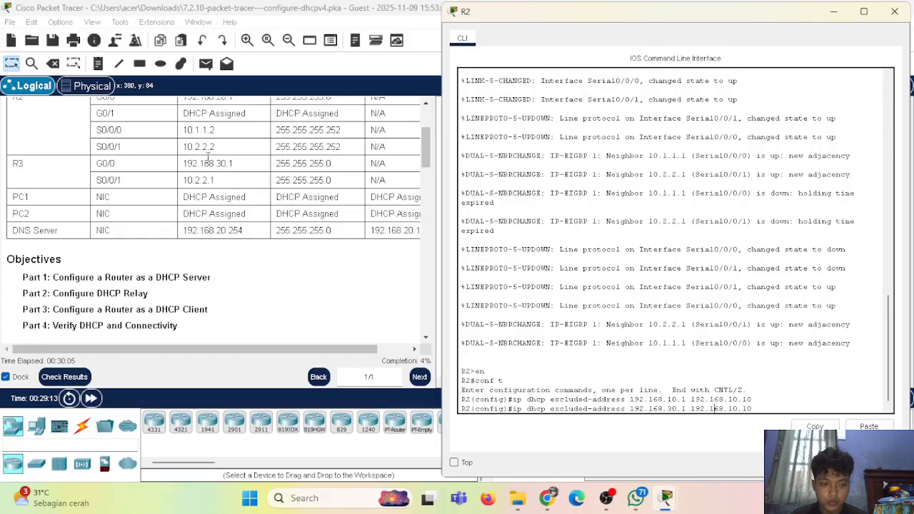
key("Right")
key("Right")
key("Right")
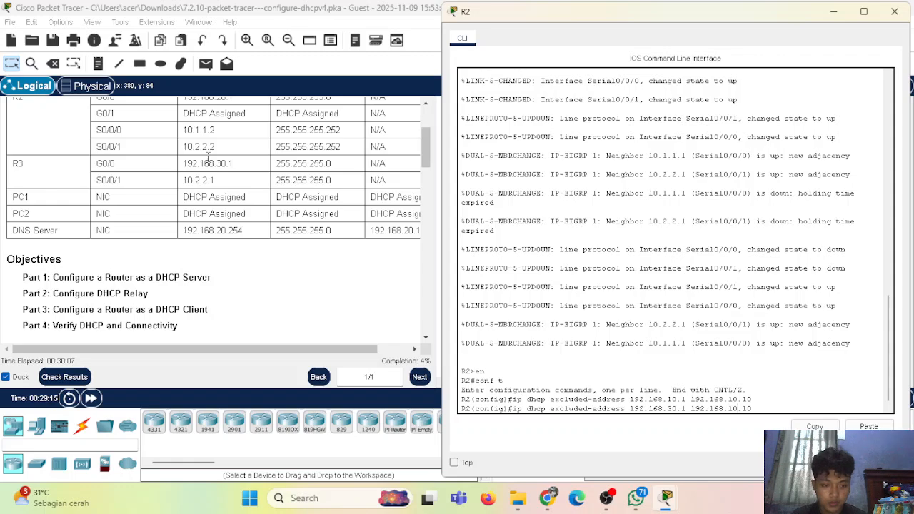
key("BackSpace")
type("3")
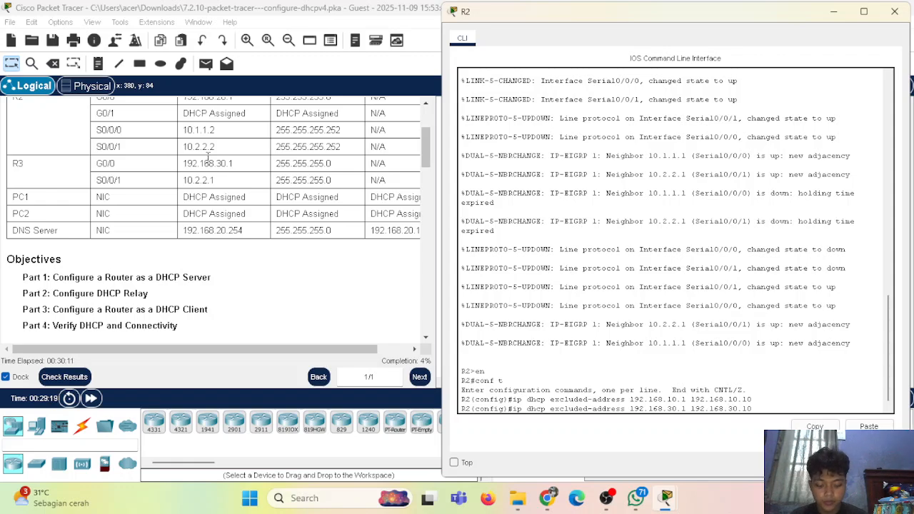
key("Return")
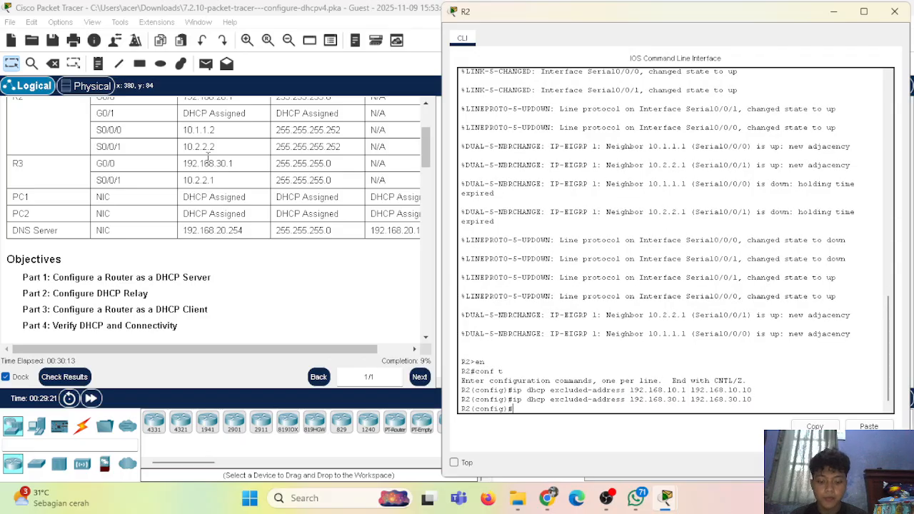
Create the DHCP pool R1-LAN on R2 with network 192.168.10.0 and mask 255.255.255.0.
scroll(62, 244, "down", 10)
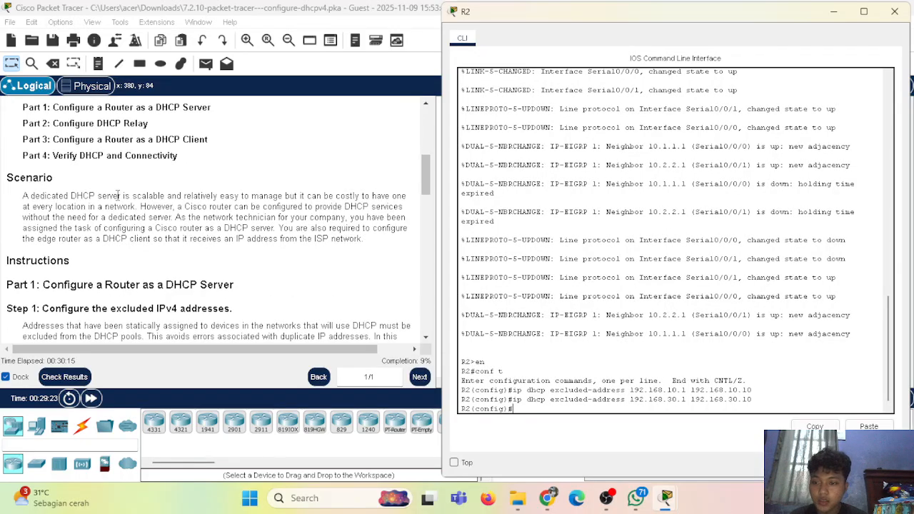
scroll(63, 245, "down", 1)
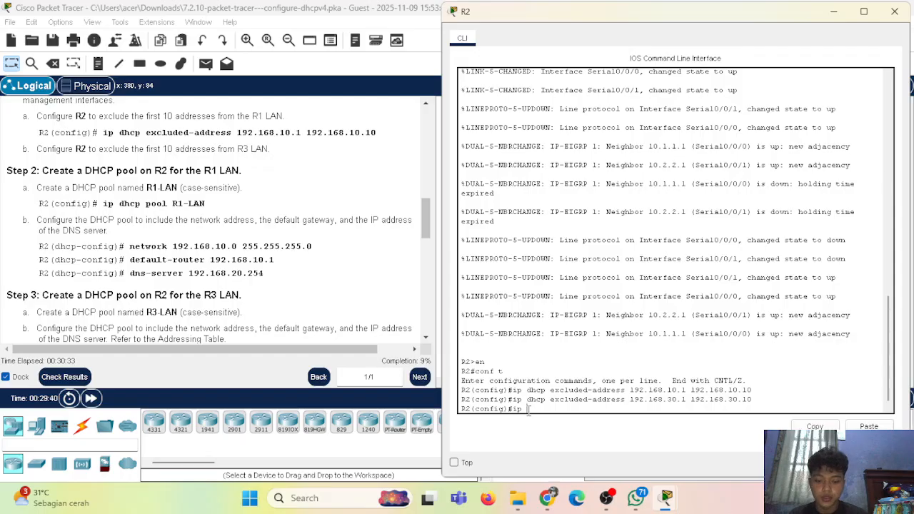
type("p pool R1-LAN")
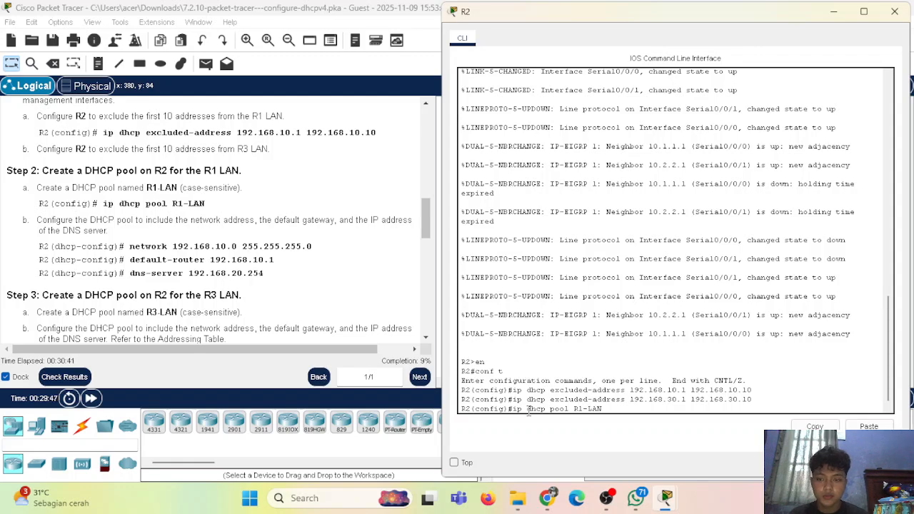
key("Return")
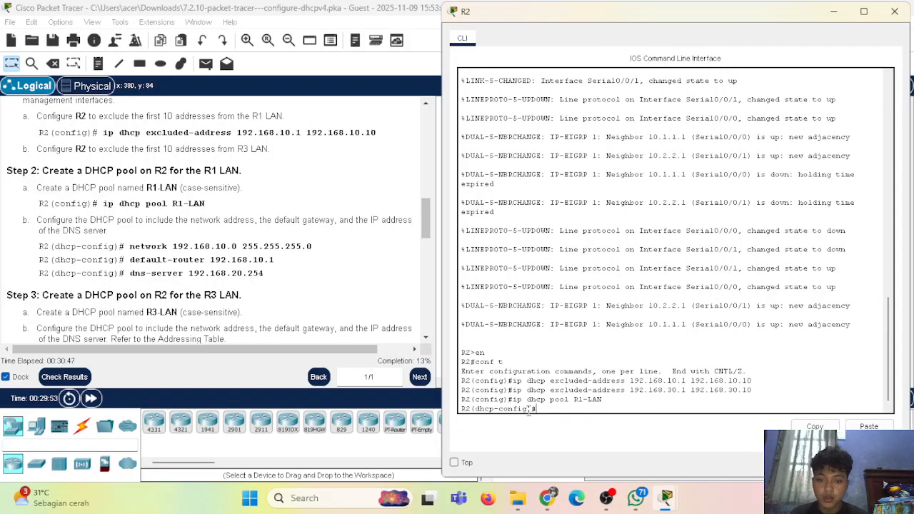
type("network 192.168.10.")
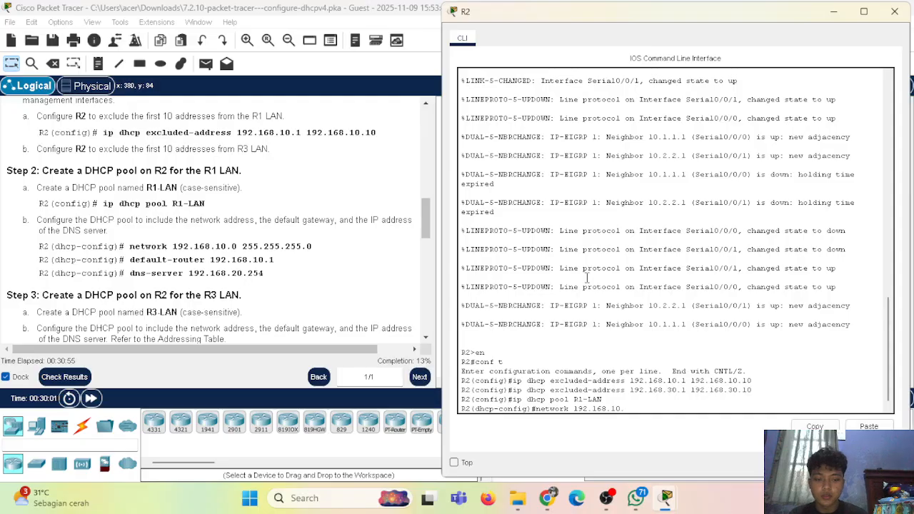
type("5.255.255.0")
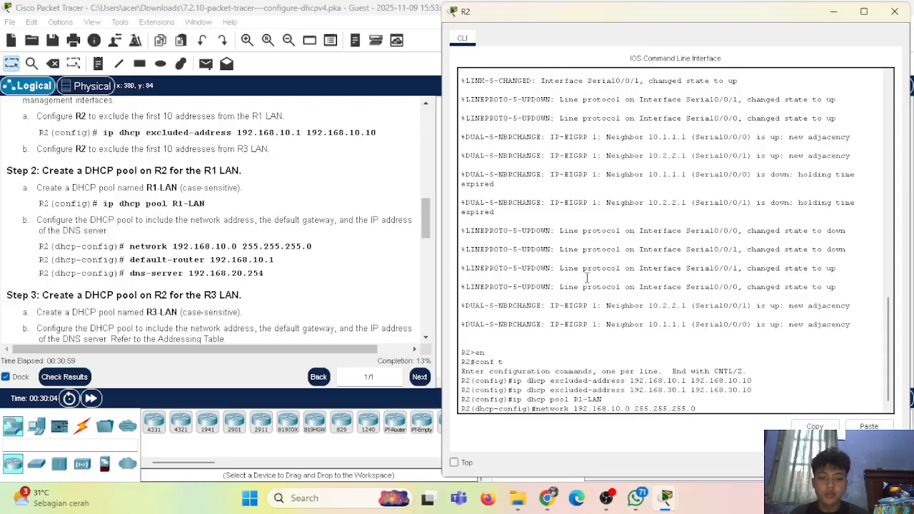
key("Return")
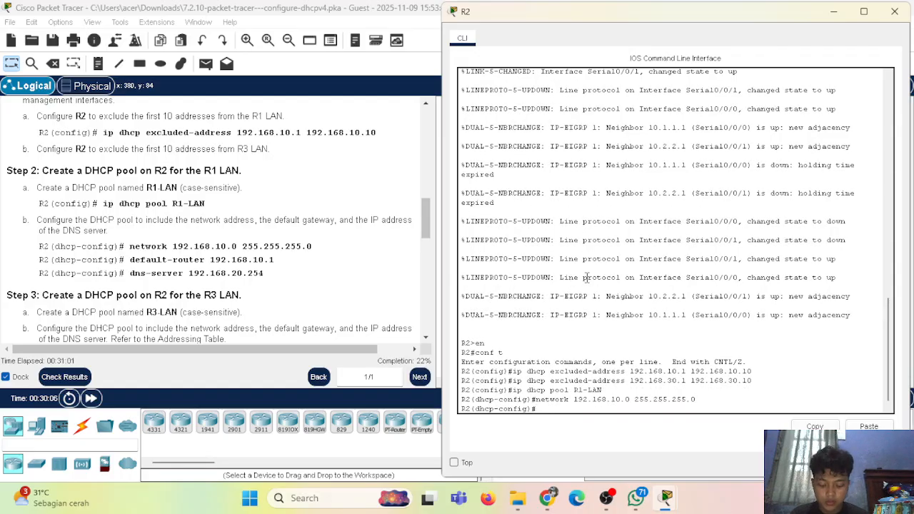
Set the R1-LAN pool's default router to 192.168.10.1 and its DNS server to 192.168.20.254 on R2.
type("default-")
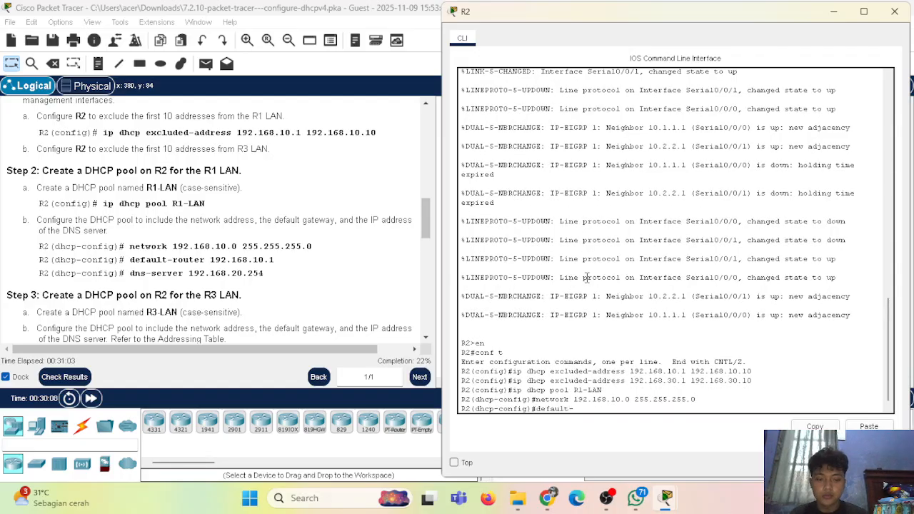
type("rout")
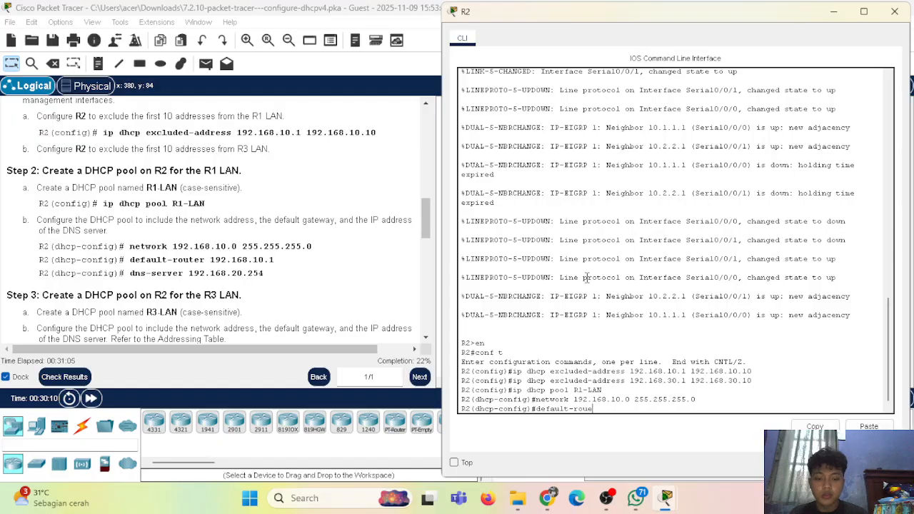
type("er 192.168.10.1")
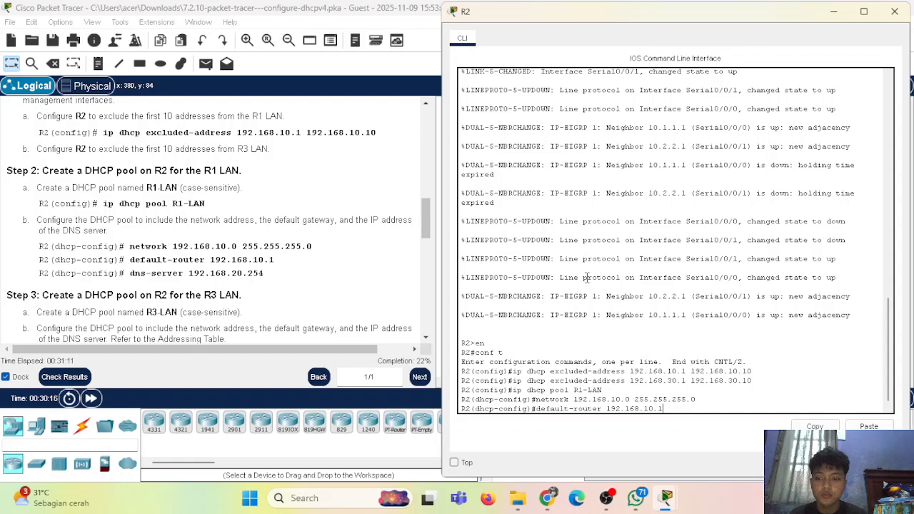
key("Return")
type("dns-serve")
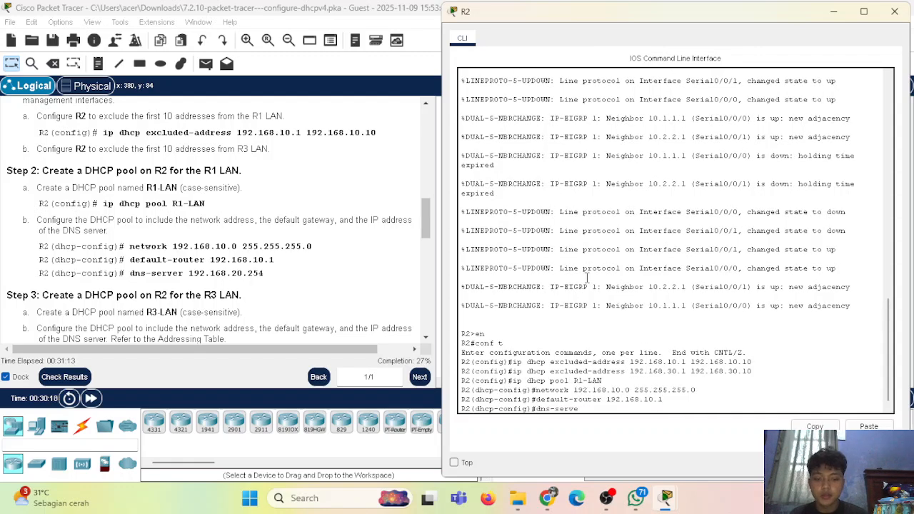
type("r 192")
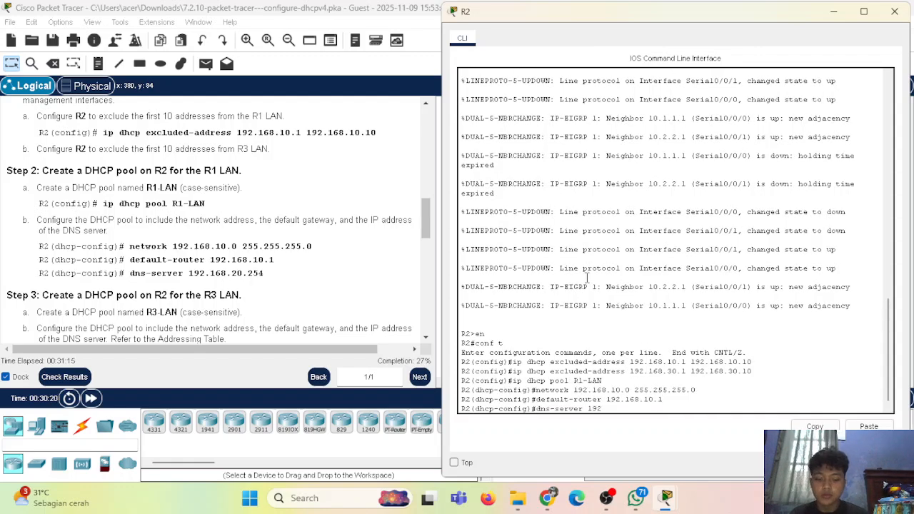
type(".168.20.25")
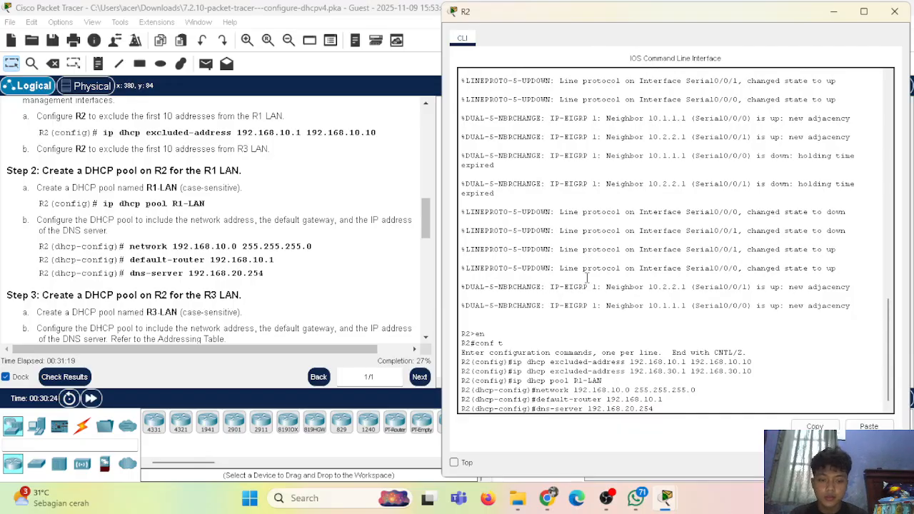
type("4")
key("Return")
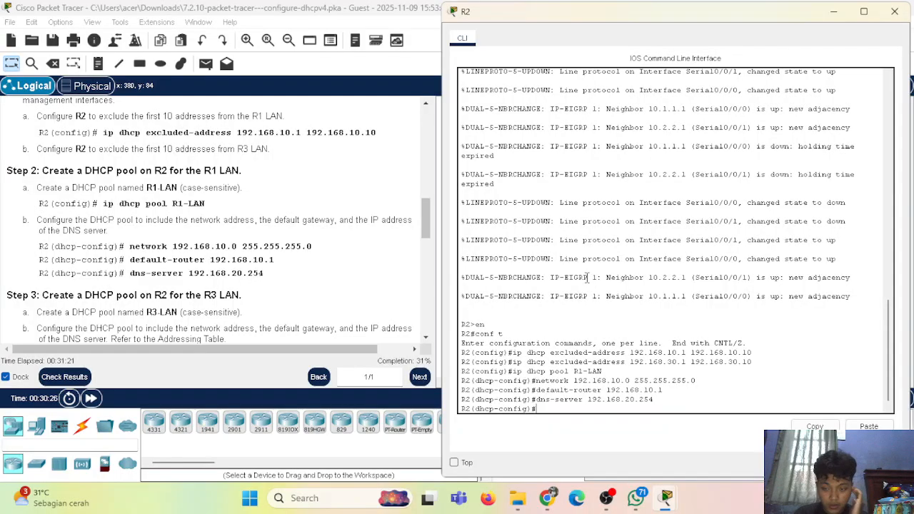
Create a DHCP pool named R3-LAN on R2, following Step 3 of the instructions.
scroll(53, 160, "down", 1)
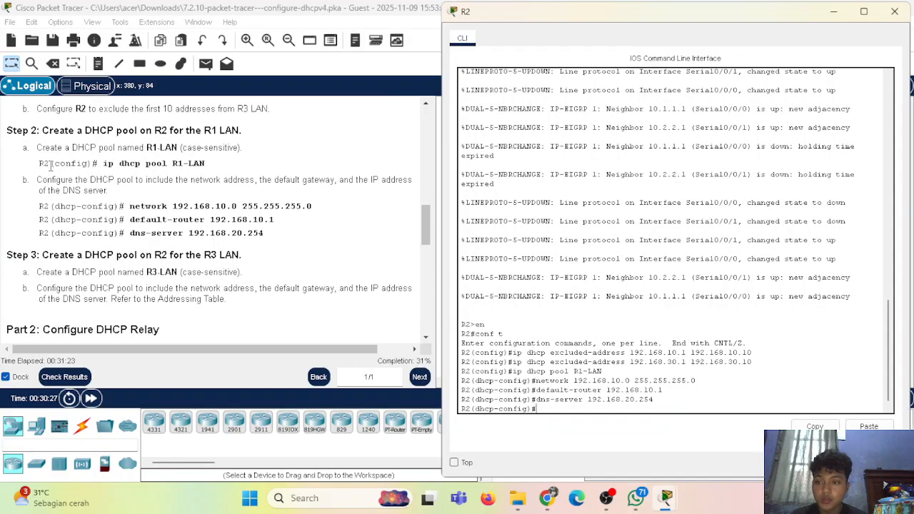
scroll(44, 164, "down", 1)
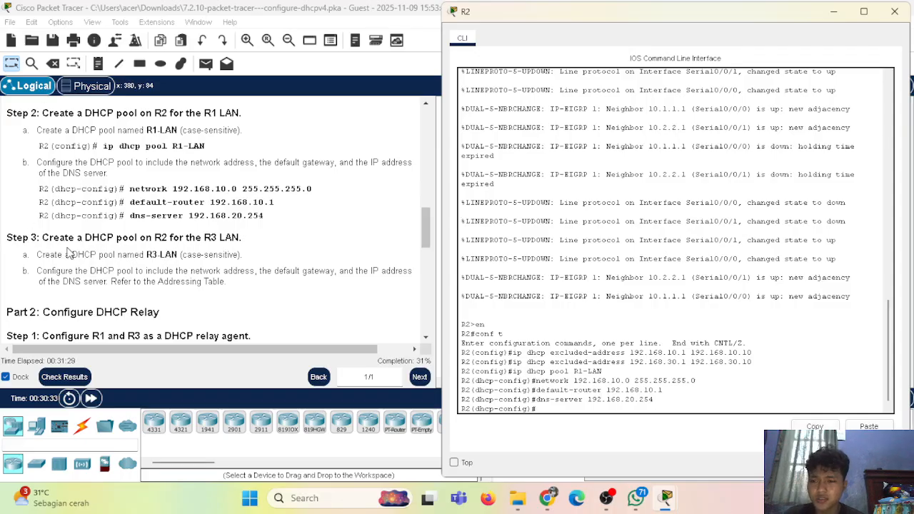
scroll(93, 228, "down", 1)
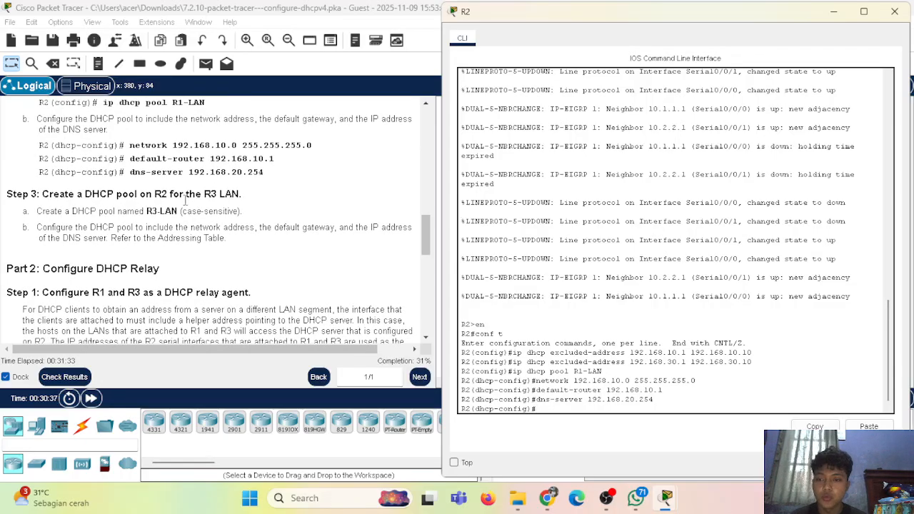
scroll(170, 218, "up", 1)
scroll(157, 214, "up", 2)
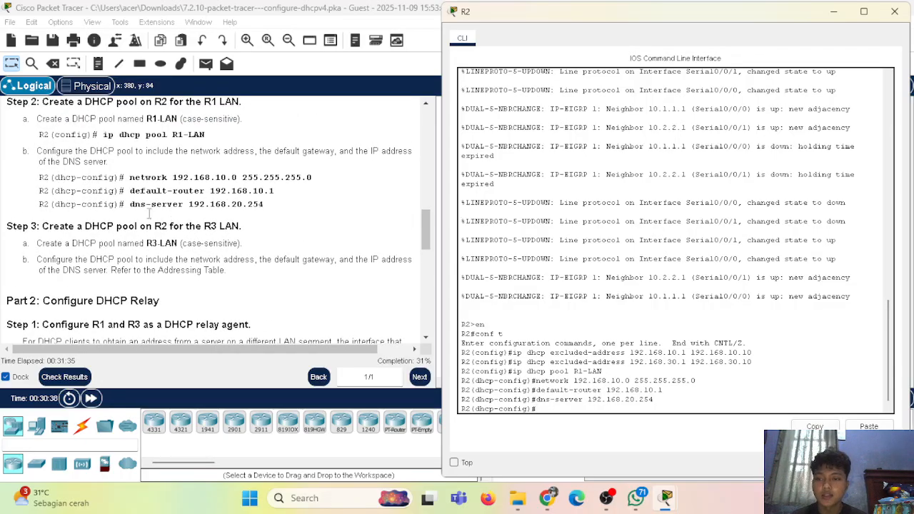
scroll(131, 184, "down", 1)
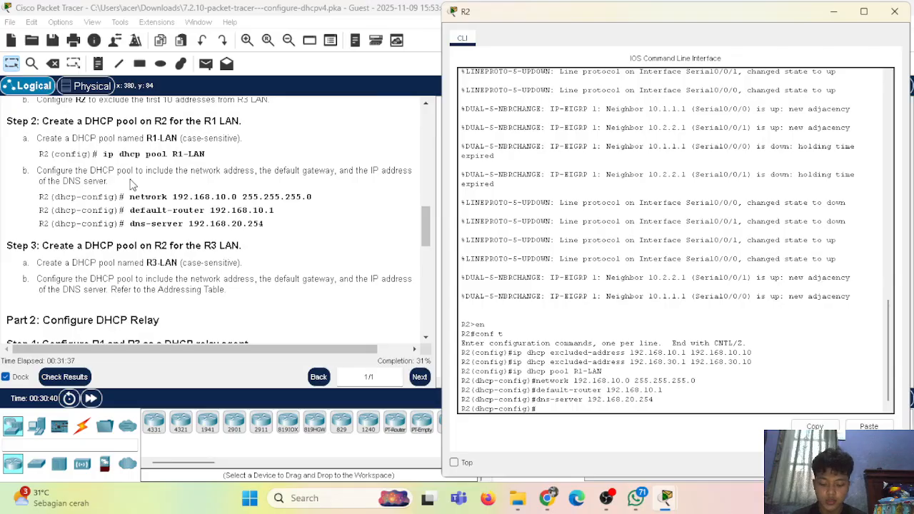
scroll(131, 184, "down", 1)
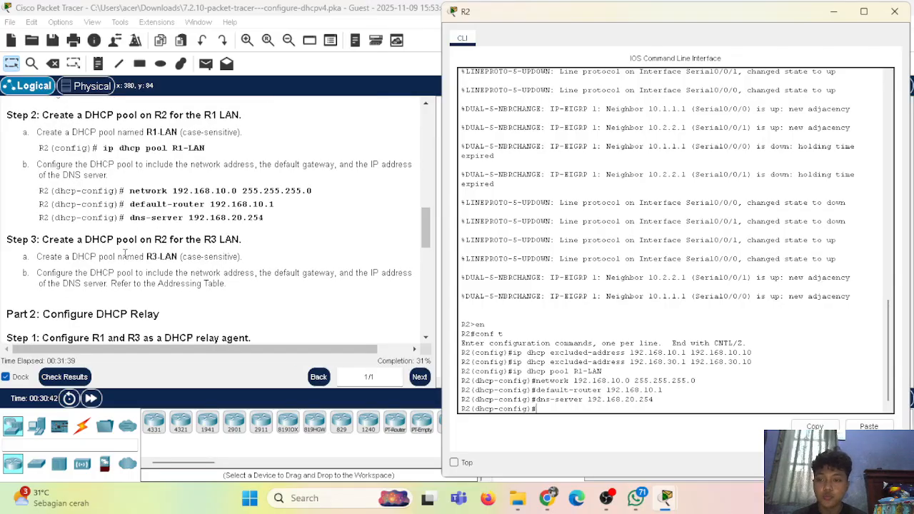
scroll(149, 258, "down", 1)
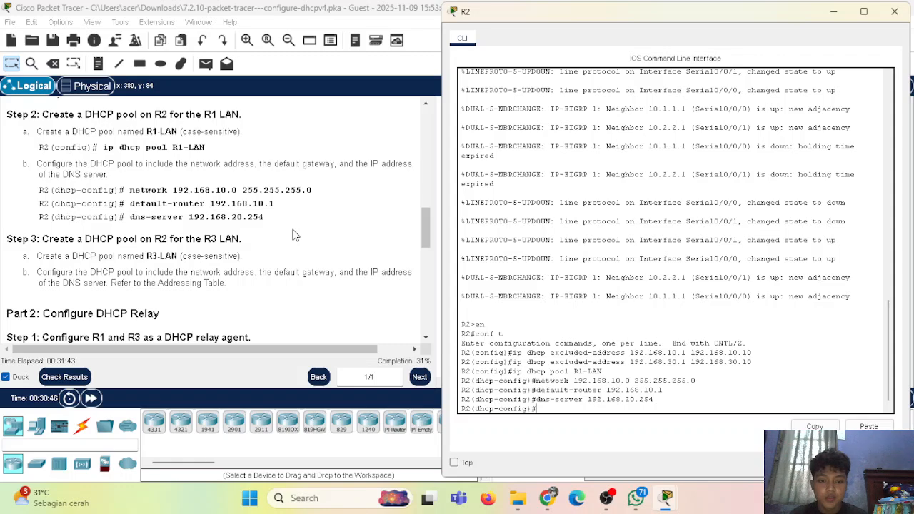
type("ip dhcp pool")
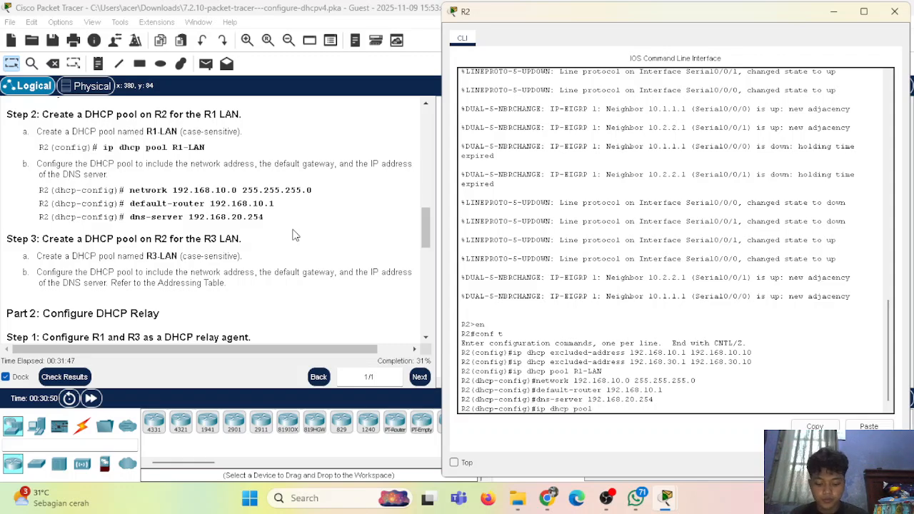
type(" R3-LAnN")
key("Return")
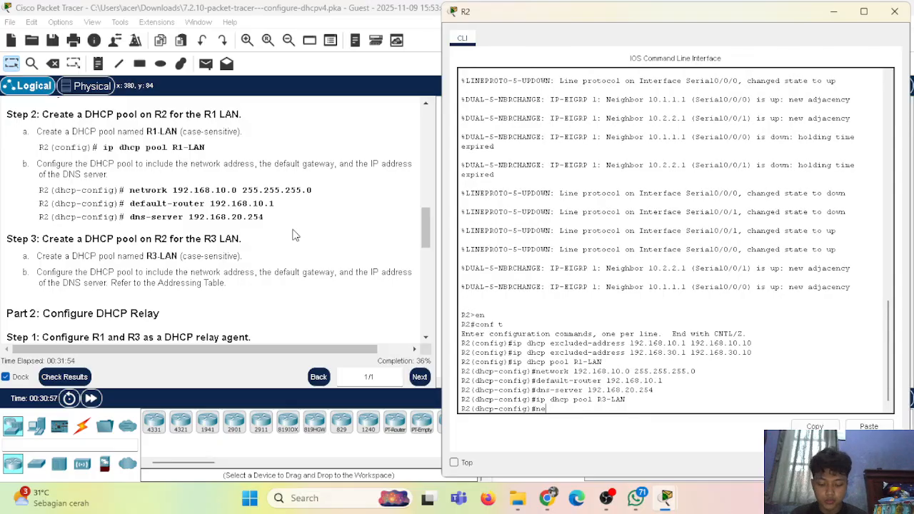
Consult the Addressing Table and set the R3-LAN pool's network to 192.168.30.0 with mask 255.255.255.0.
scroll(251, 157, "up", 10)
scroll(248, 175, "down", 10)
scroll(248, 175, "up", 10)
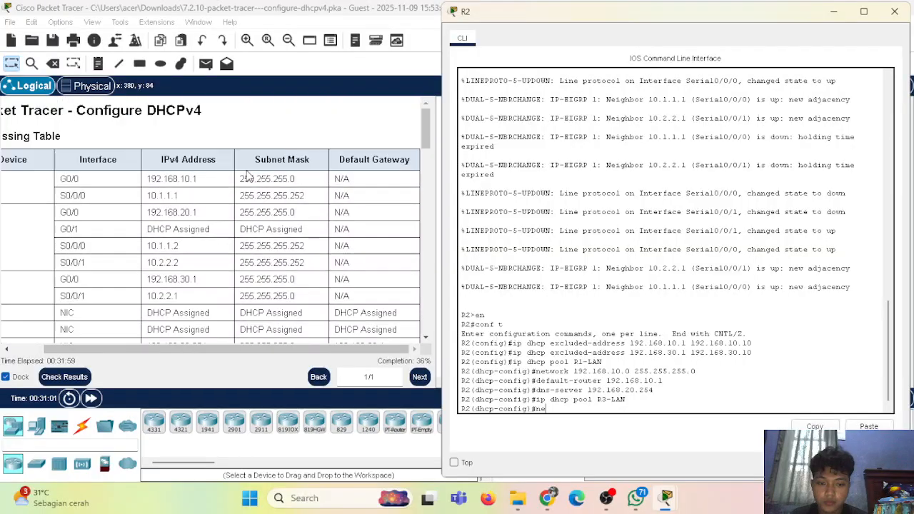
scroll(248, 175, "down", 10)
scroll(163, 182, "up", 2)
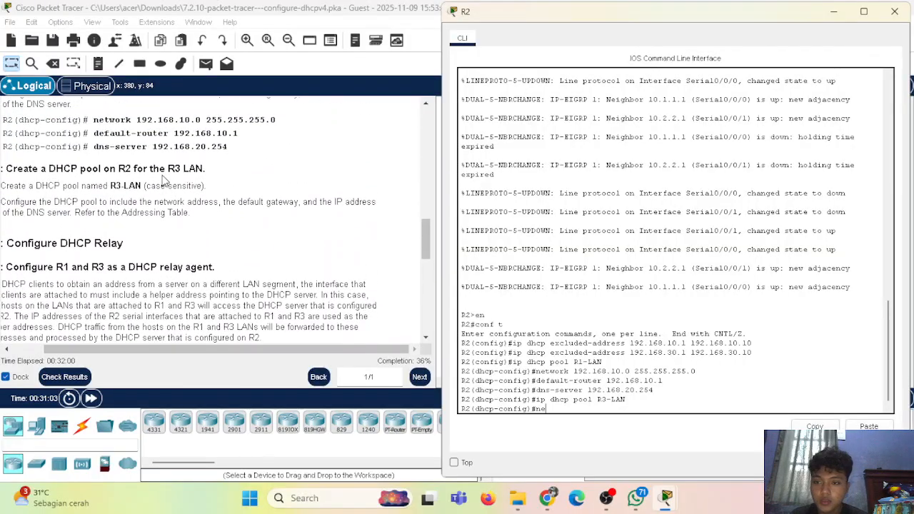
scroll(163, 182, "up", 5)
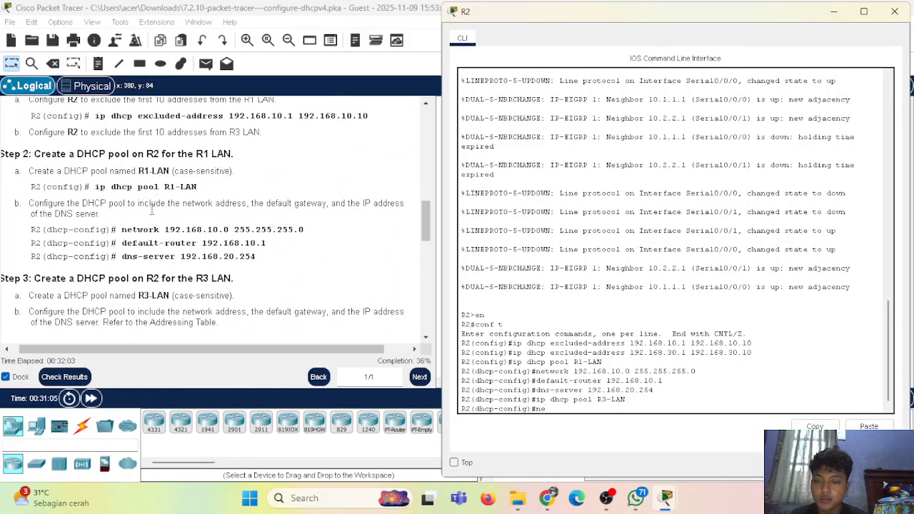
scroll(251, 207, "up", 10)
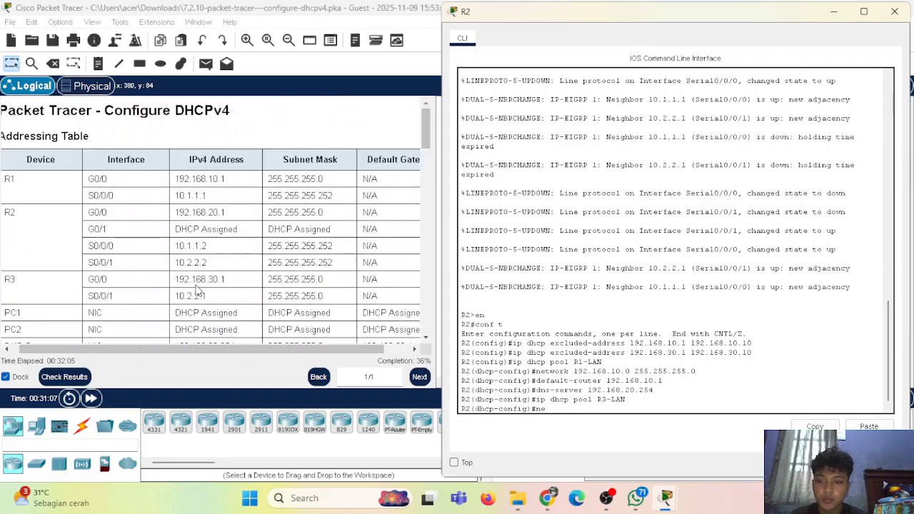
scroll(191, 275, "down", 2)
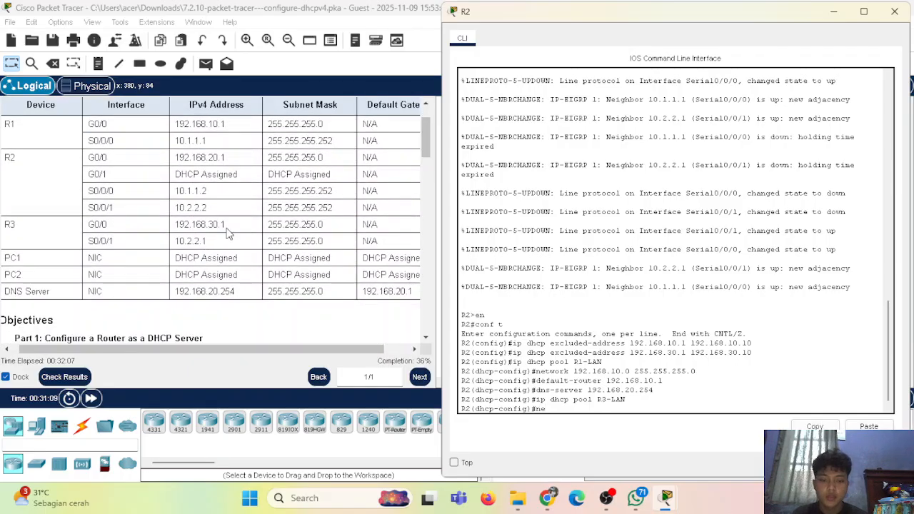
type("twork")
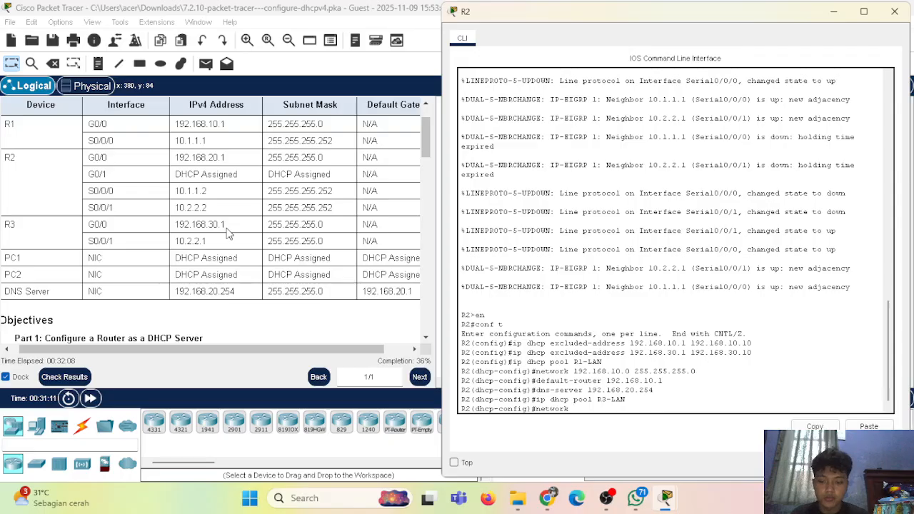
type(" 192")
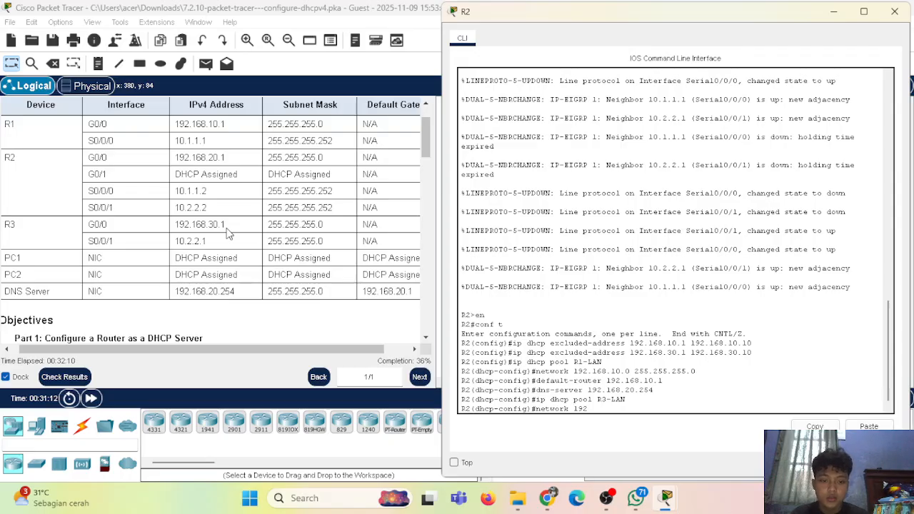
type(".1")
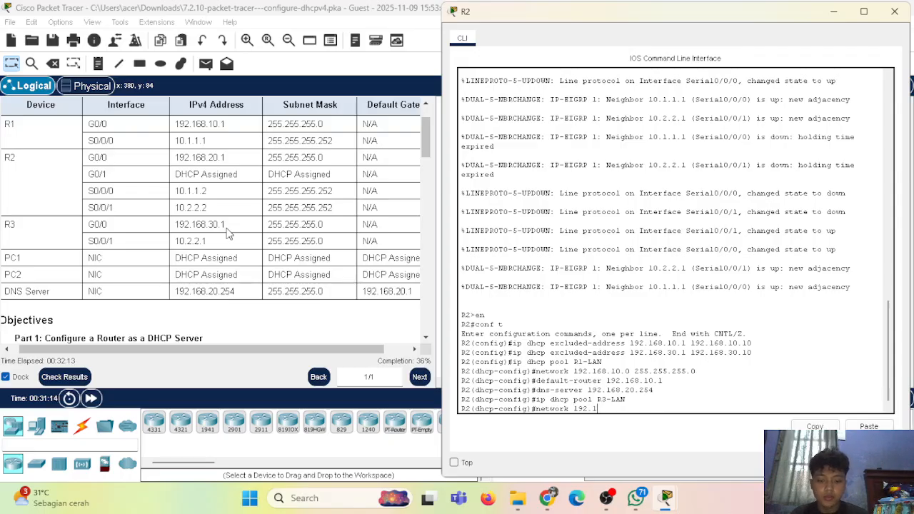
type("68.30.0 255.255.255.")
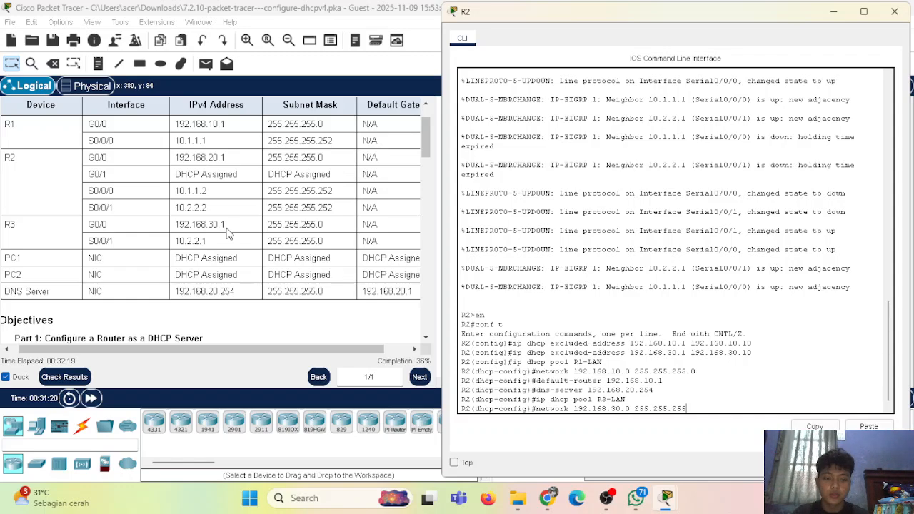
type("0")
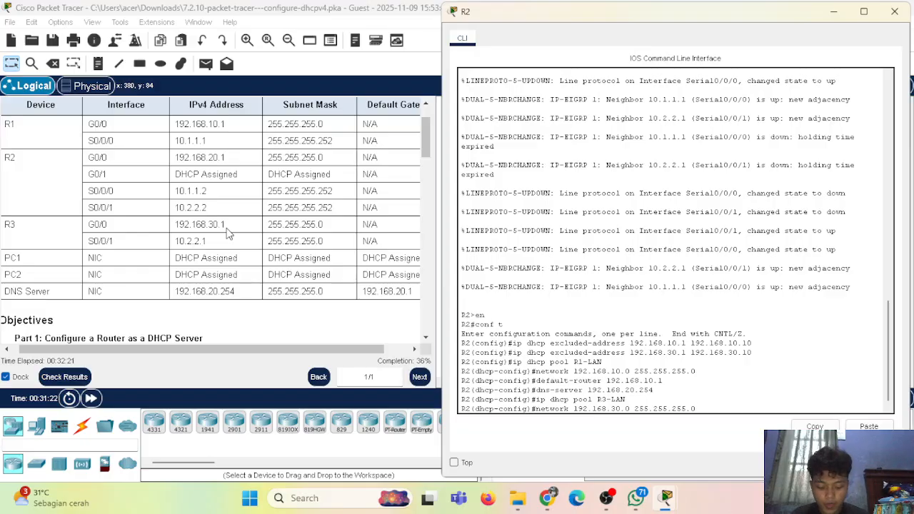
key("Return")
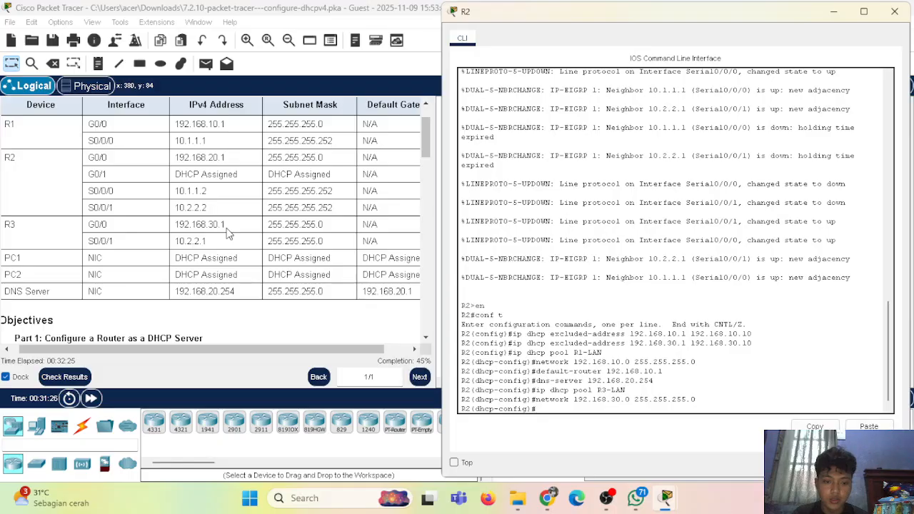
Set the default router of the R3-LAN pool to 192.168.30.1.
type("default")
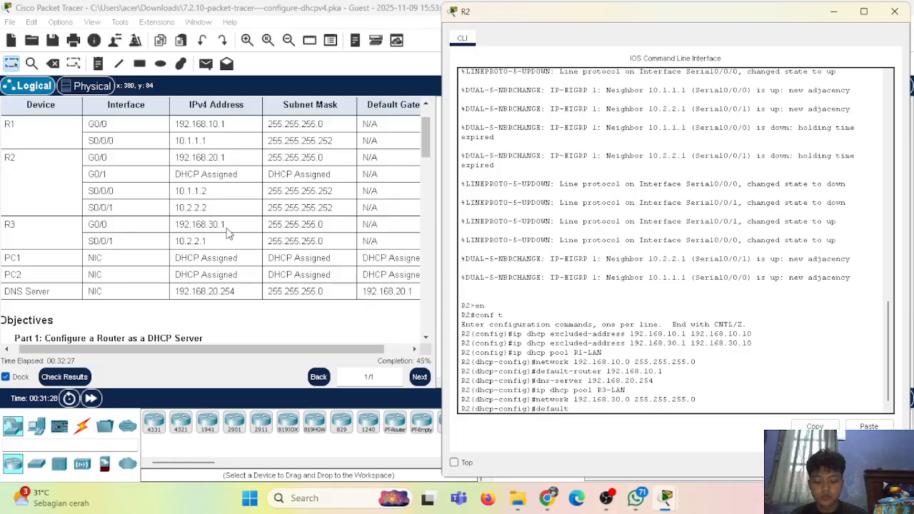
type(" -r")
key("BackSpace")
type("-router")
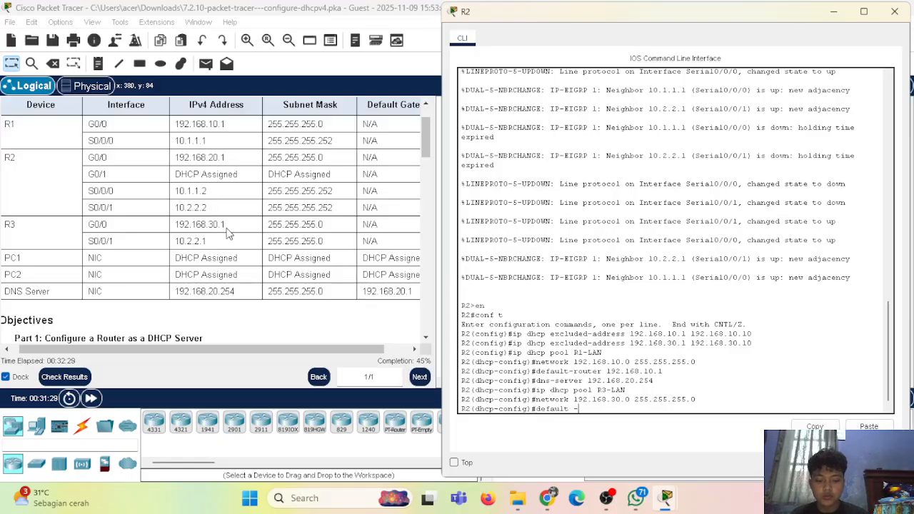
key("BackSpace")
key("Left")
key("Left")
key("Left")
key("Left")
key("Left")
key("Left")
key("Left")
key("BackSpace")
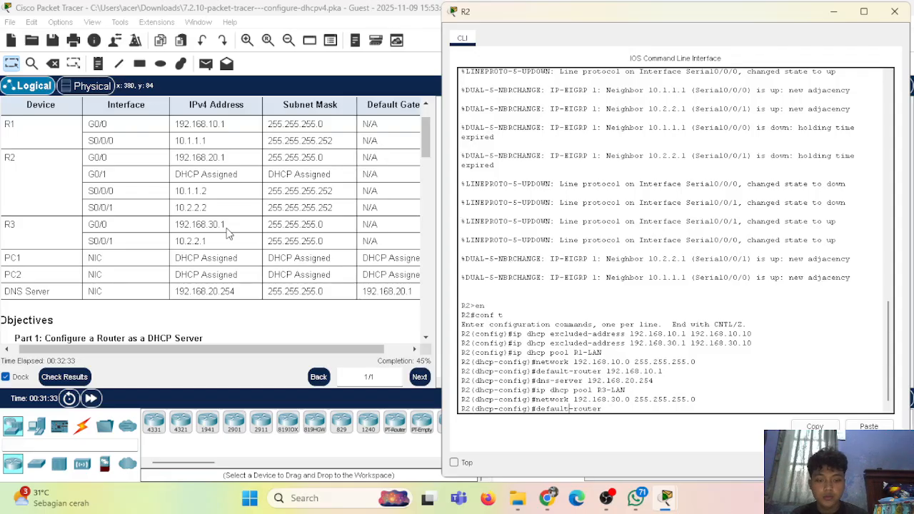
key("Right")
type("192.168.30.1")
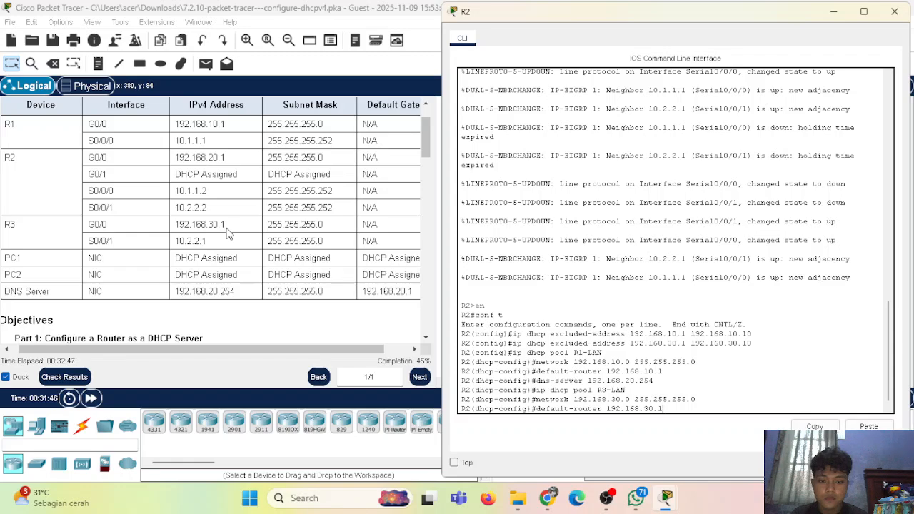
key("Return")
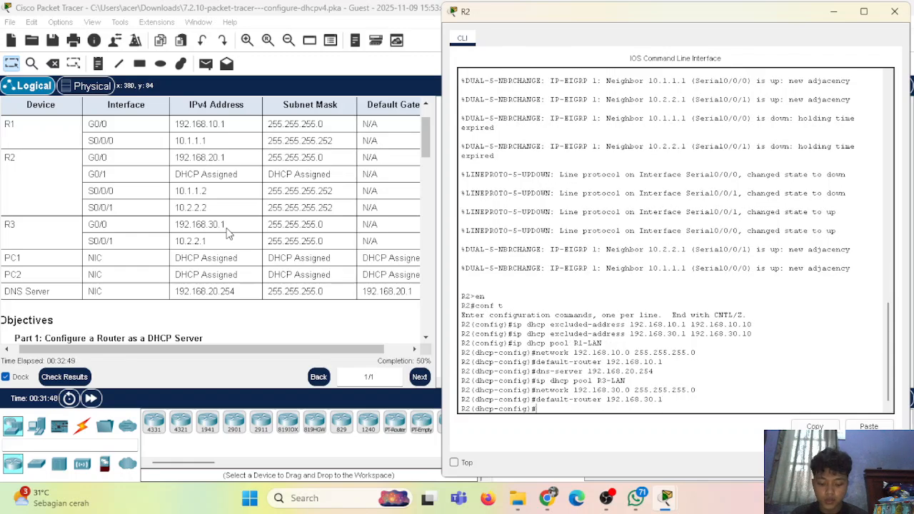
Set the R3-LAN pool's DNS server to 192.168.20.254 on R2.
type("dns")
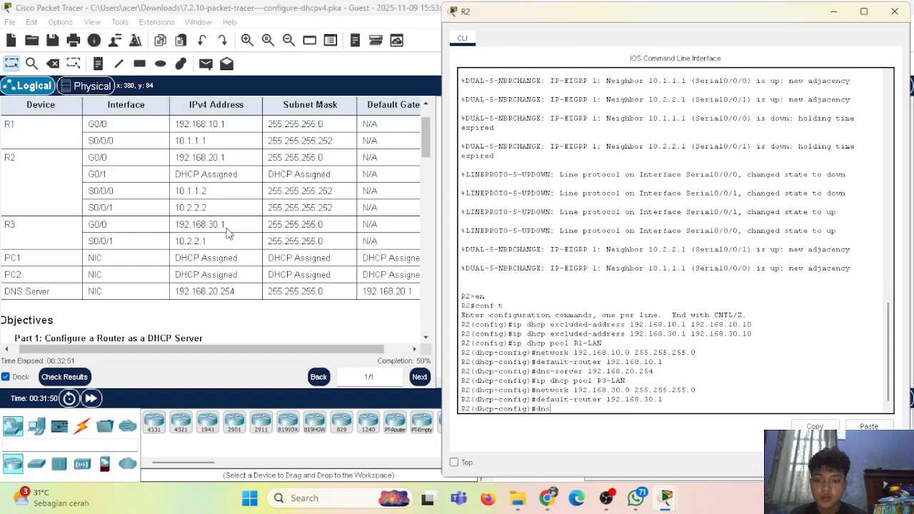
type("-s")
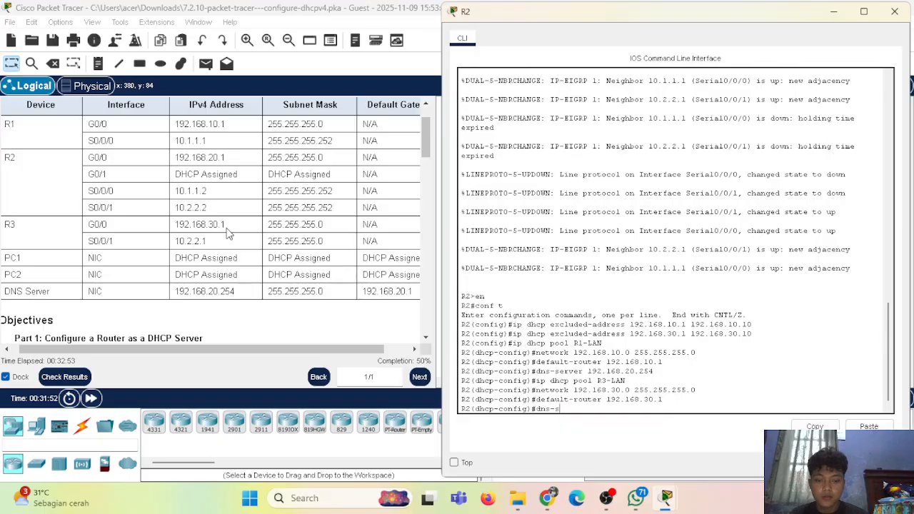
type("erver")
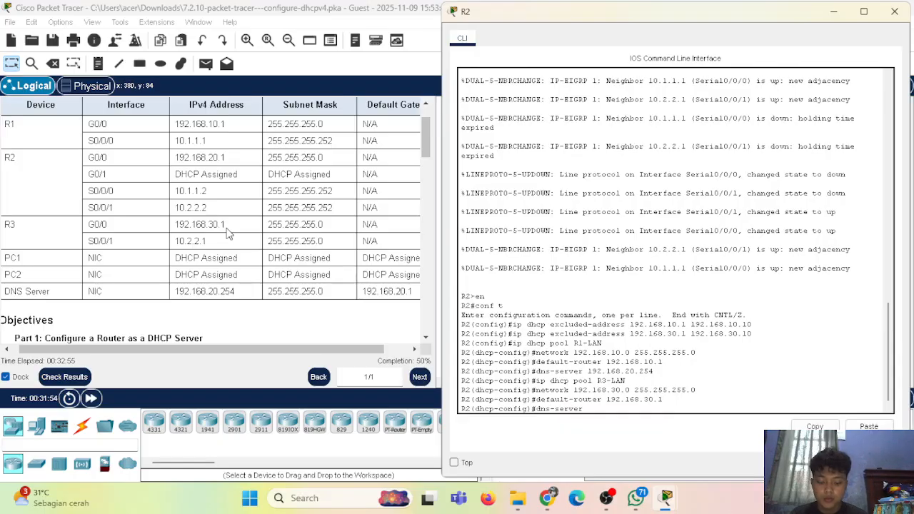
type(" 192")
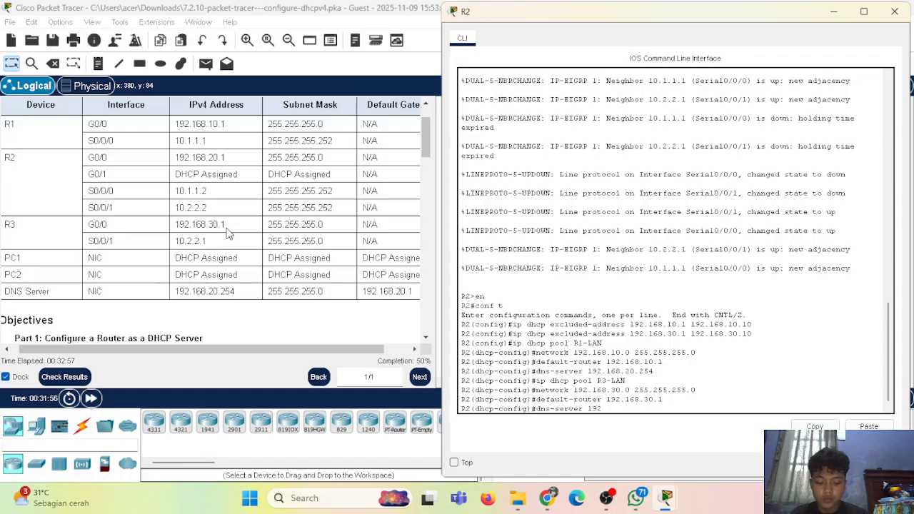
type(".168.20.254")
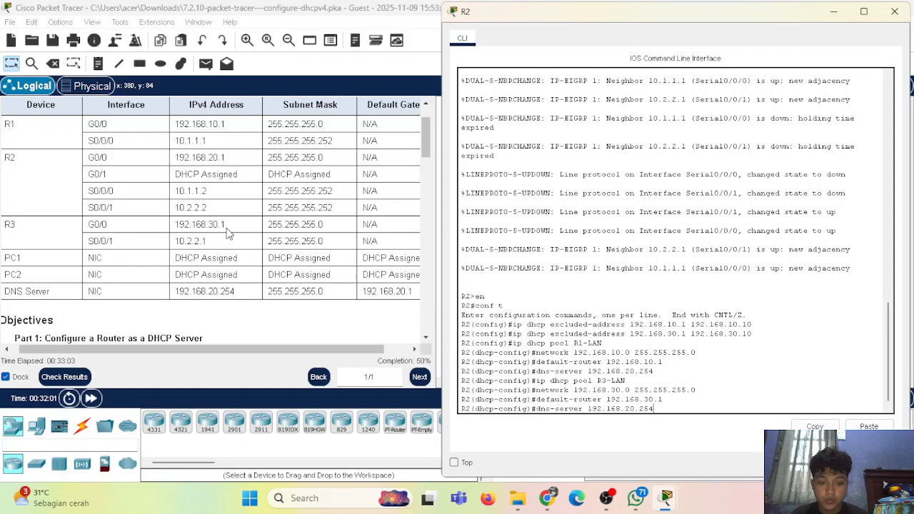
key("Return")
type("ip add dhcp")
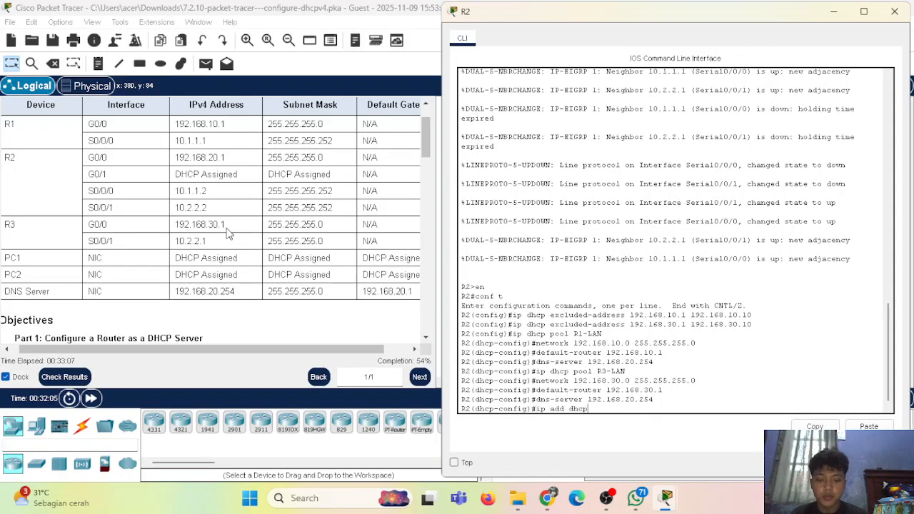
key("Return")
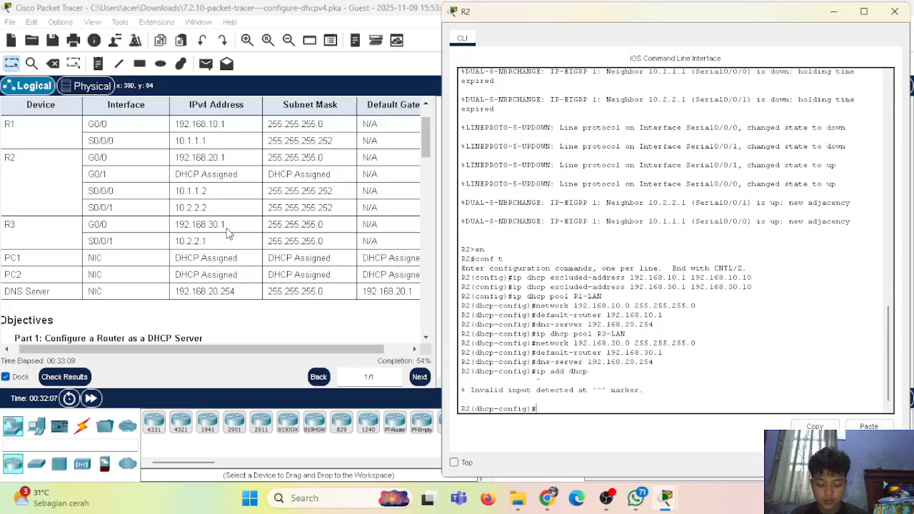
key("Up")
key("Up")
key("Down")
key("Down")
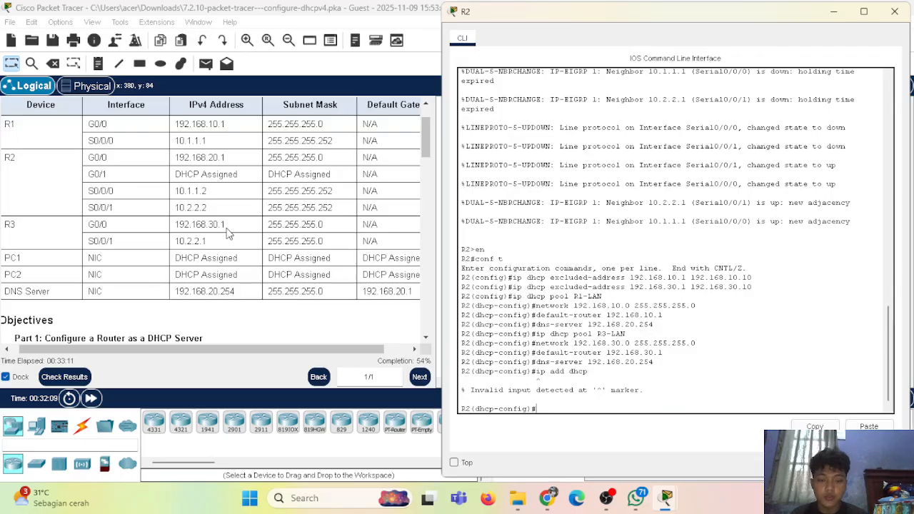
Configure R2's g0/1 interface to get its IP address from DHCP, activate it, and return to privileged EXEC mode.
type("int g0/1")
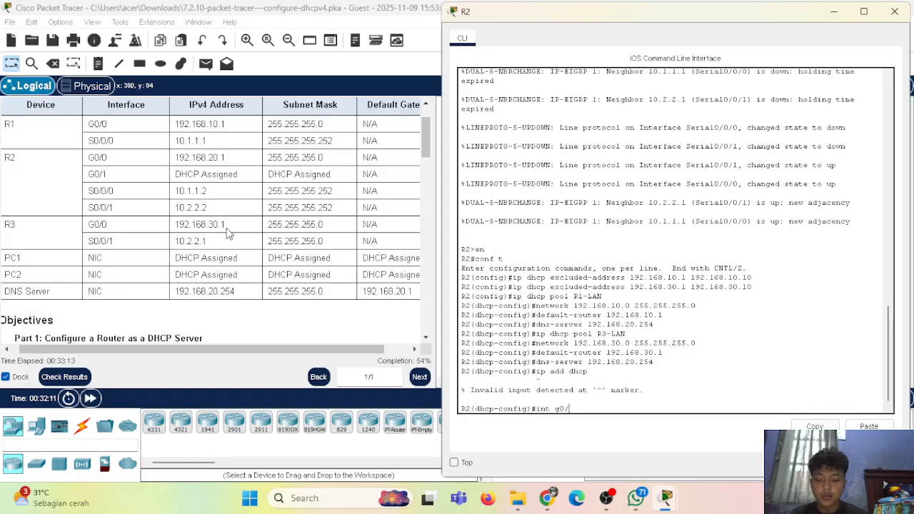
key("Return")
type("ip add dhcp")
key("Return")
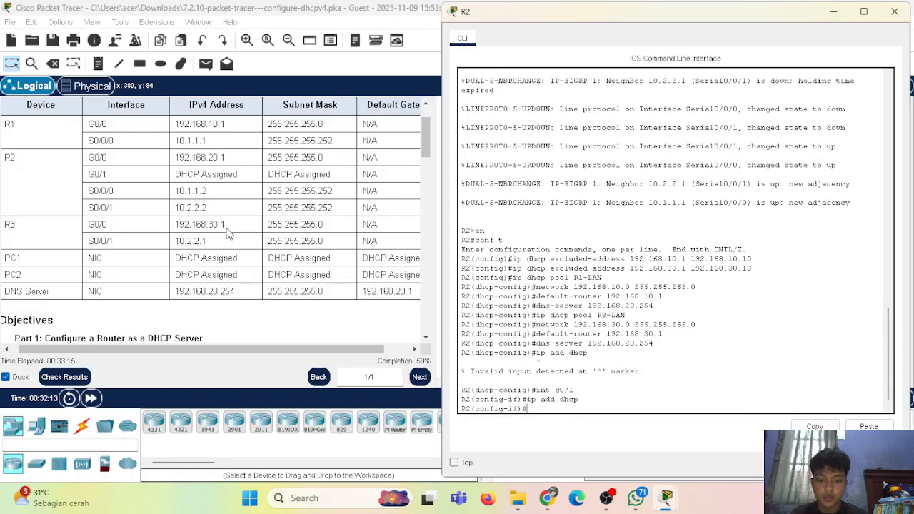
type("no sh")
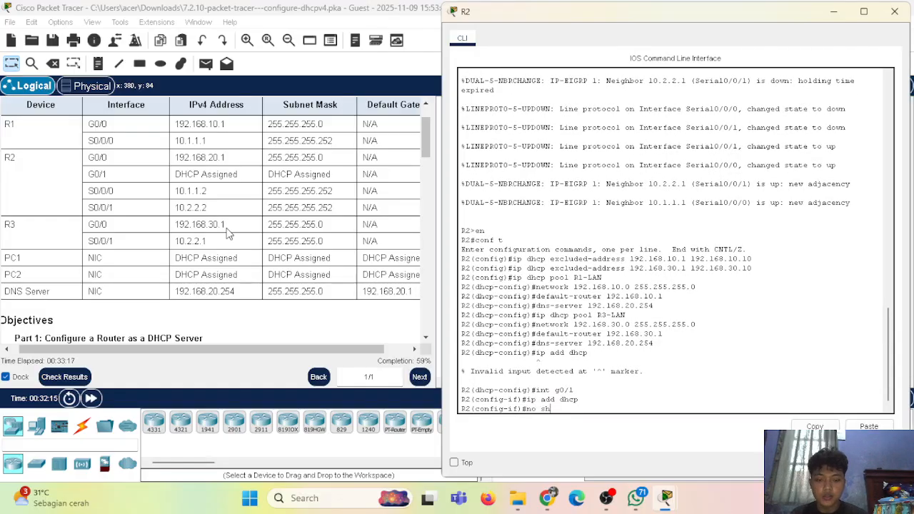
key("Return")
key("Return")
type("end")
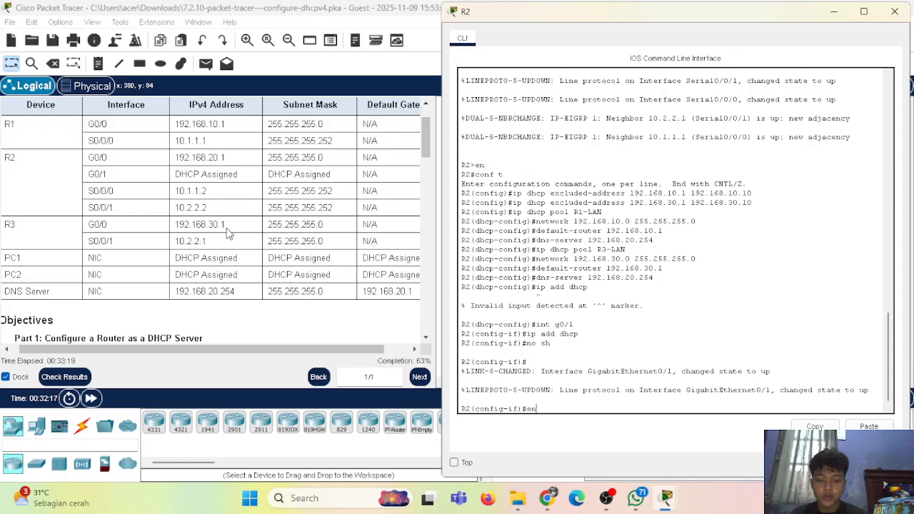
key("Return")
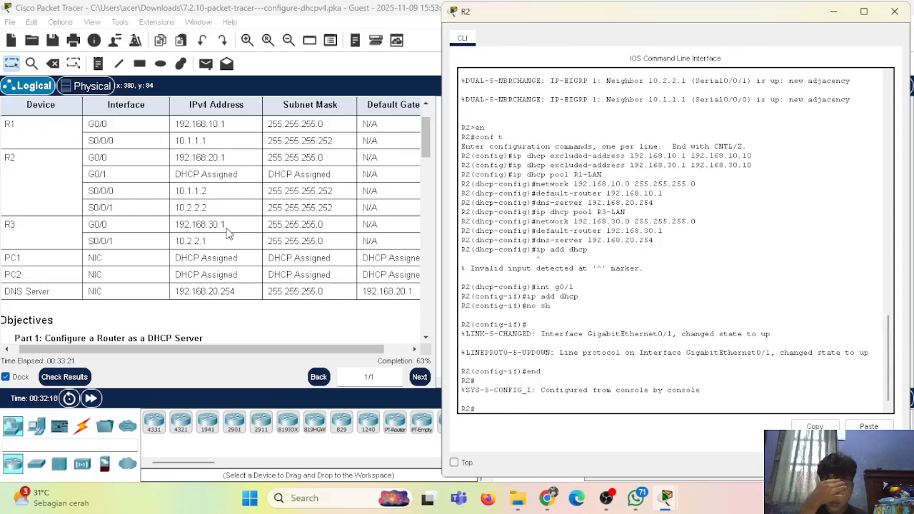
Review the Part 2 and Part 3 instructions on configuring the DHCP relay and the DHCP client.
scroll(241, 179, "down", 8)
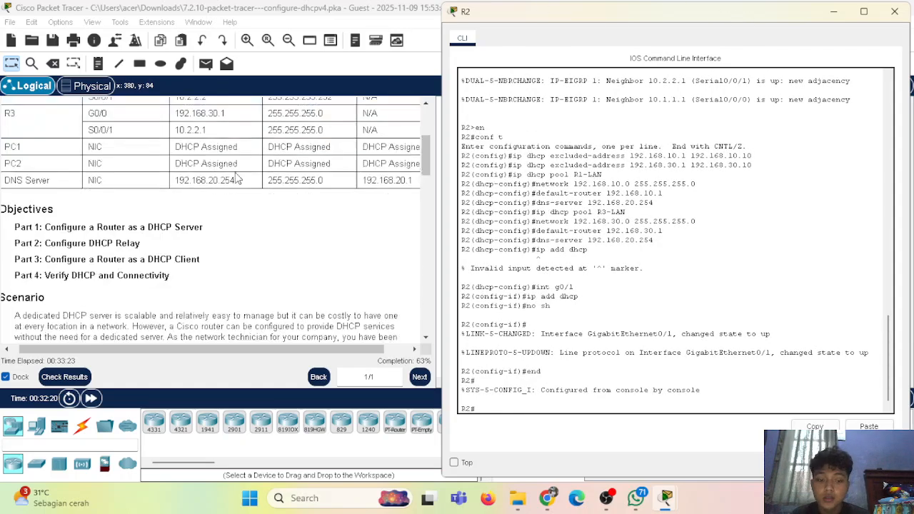
scroll(217, 205, "down", 6)
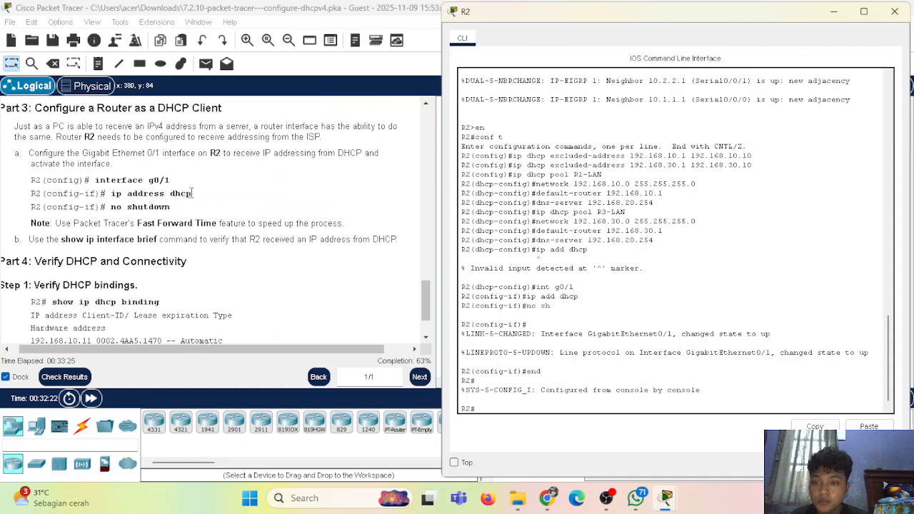
scroll(191, 193, "up", 6)
scroll(191, 193, "up", 2)
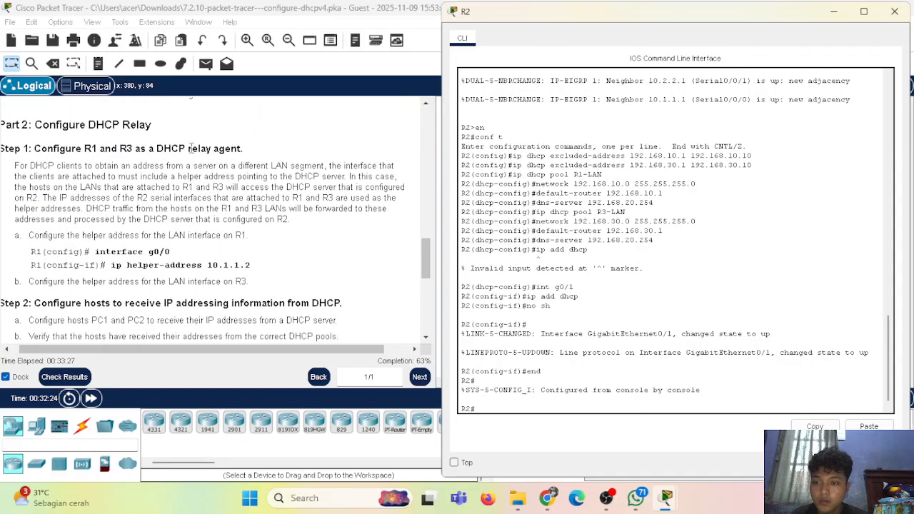
scroll(135, 191, "down", 3)
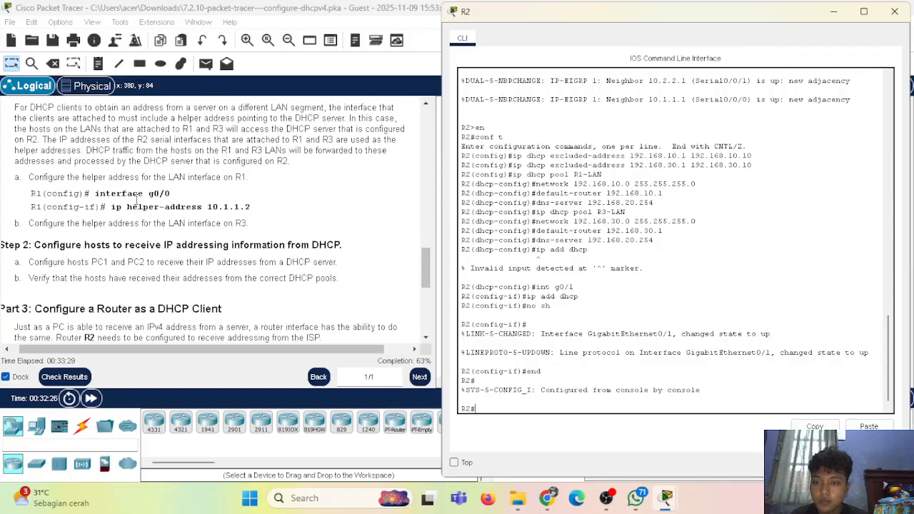
scroll(136, 200, "down", 5)
scroll(136, 200, "up", 5)
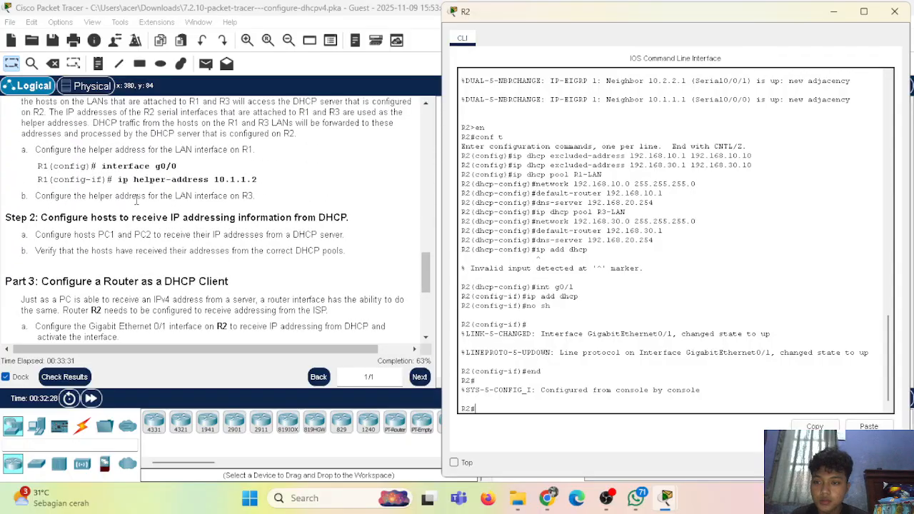
scroll(136, 200, "up", 3)
scroll(136, 200, "down", 1)
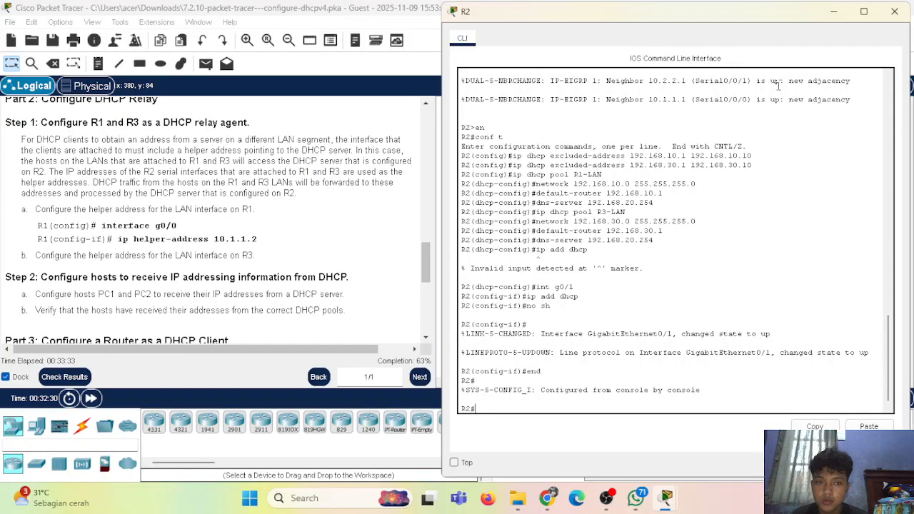
Switch from R2 to R3's CLI, place it beside the instructions, and enter global configuration mode.
left_click(895, 14)
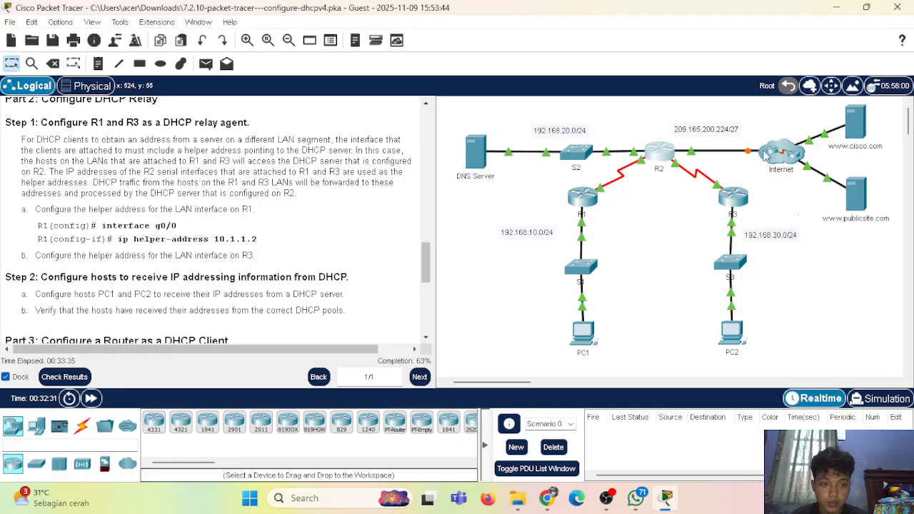
left_click(748, 207)
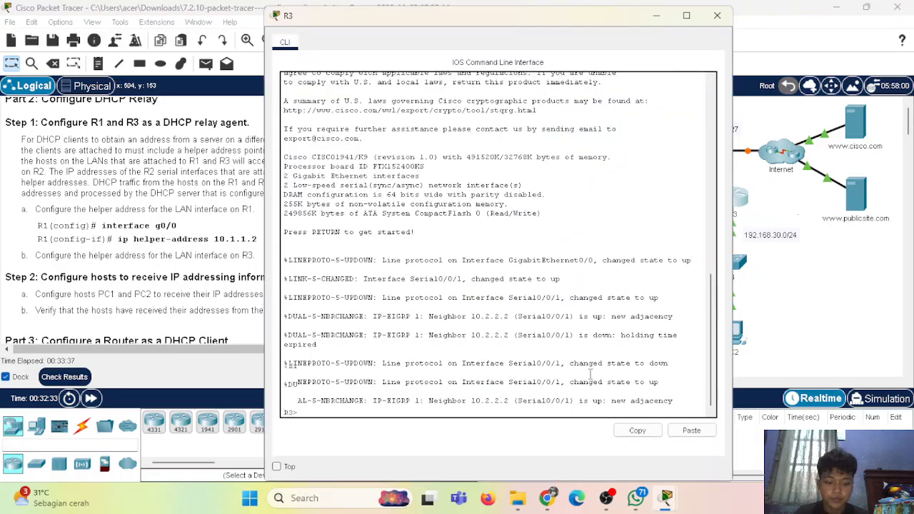
key("Return")
key("Return")
left_click_drag(758, 22, 757, 22)
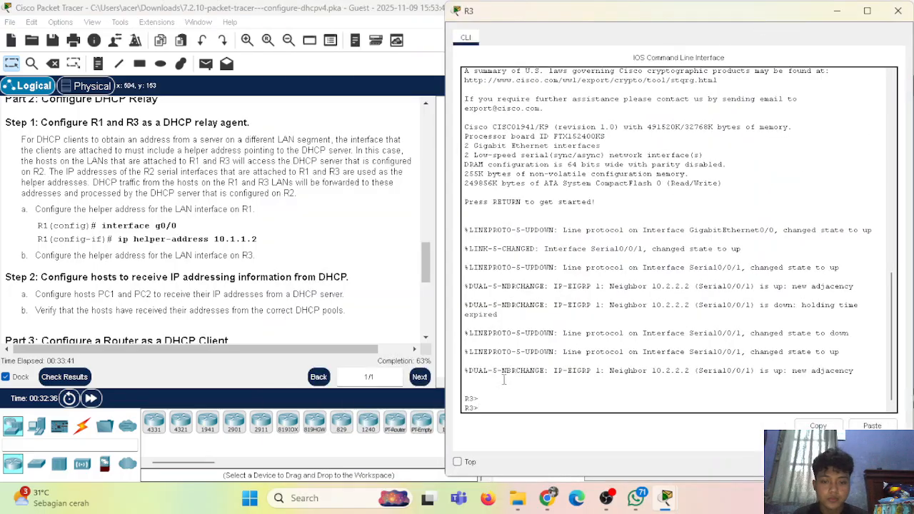
type("en")
key("Return")
type("conf t")
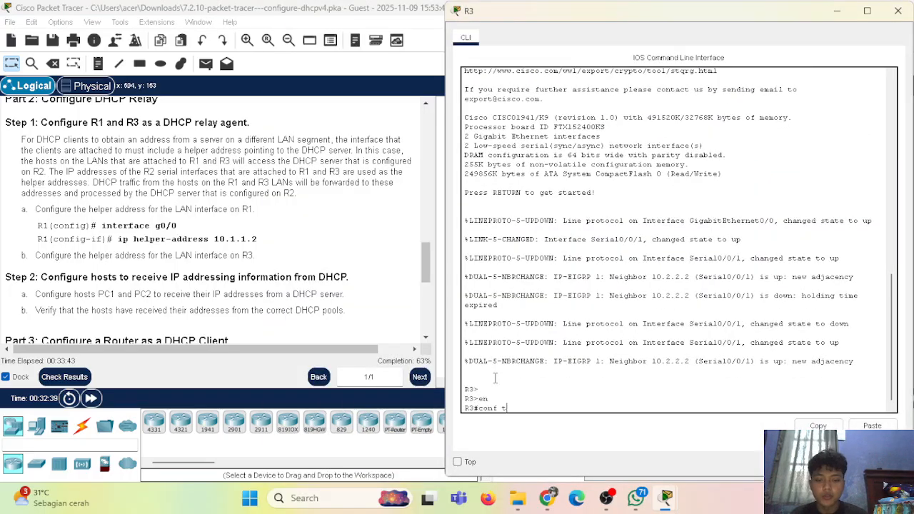
key("Return")
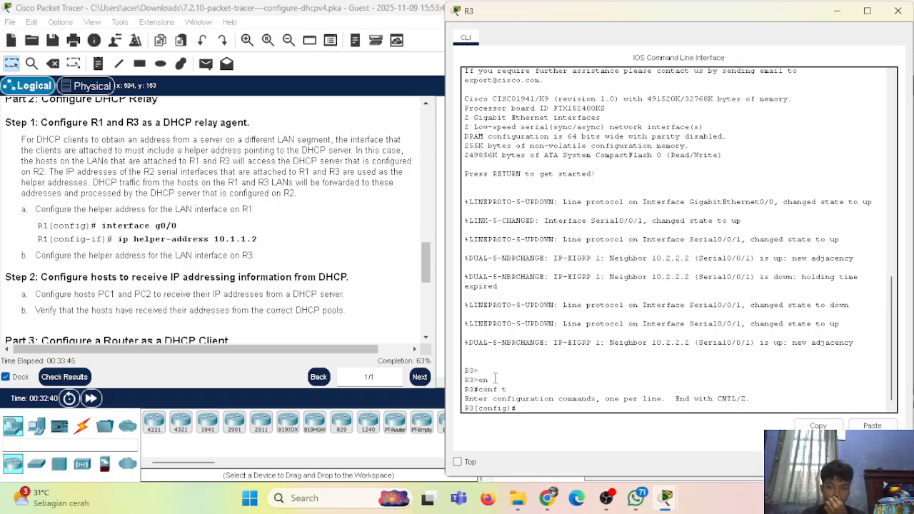
Set the helper address on R3's g0/0 interface to 10.2.2.2 and close R3's window.
type("intg0/0")
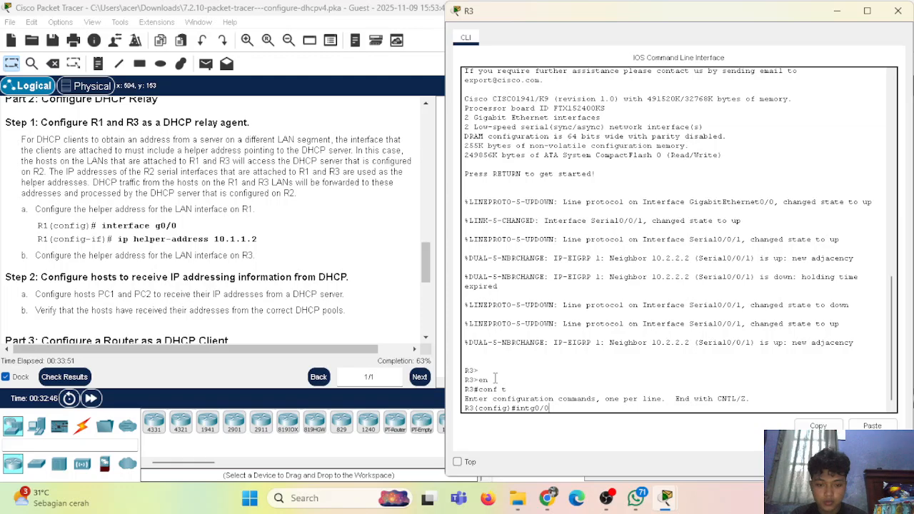
key("Return")
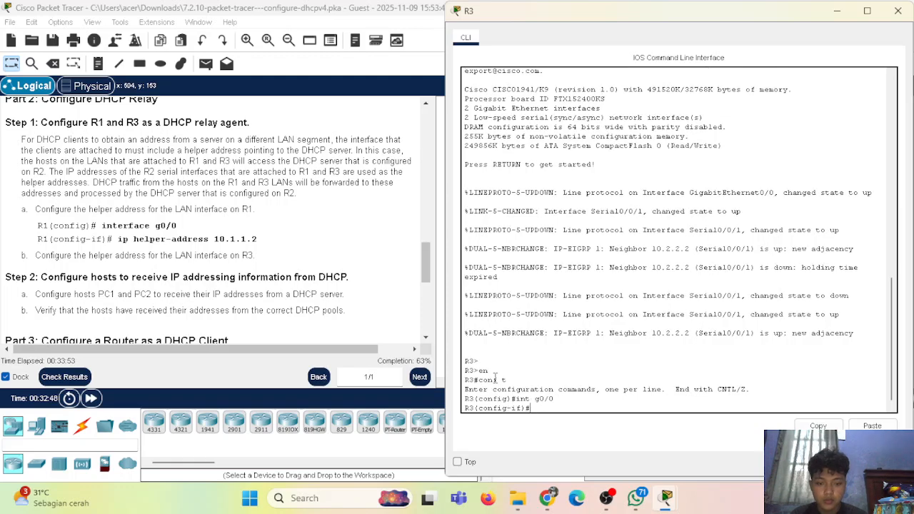
type("ip ")
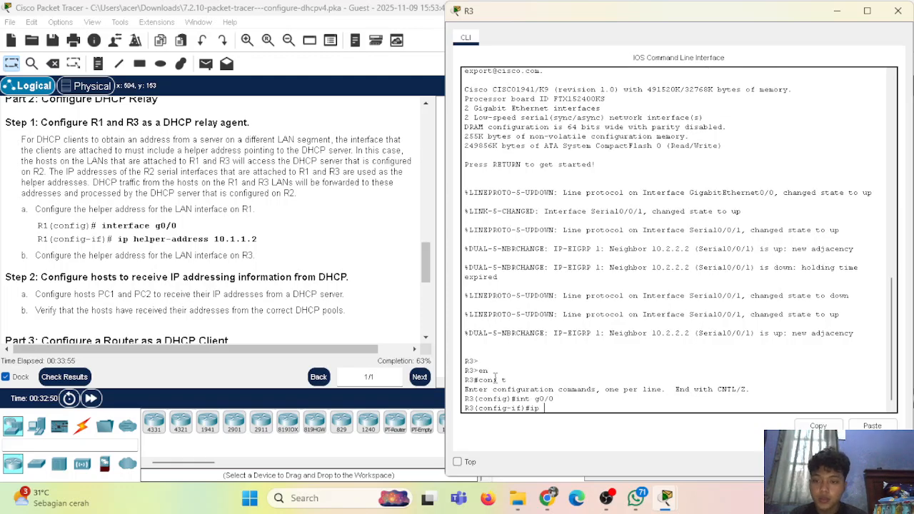
type("helper-a")
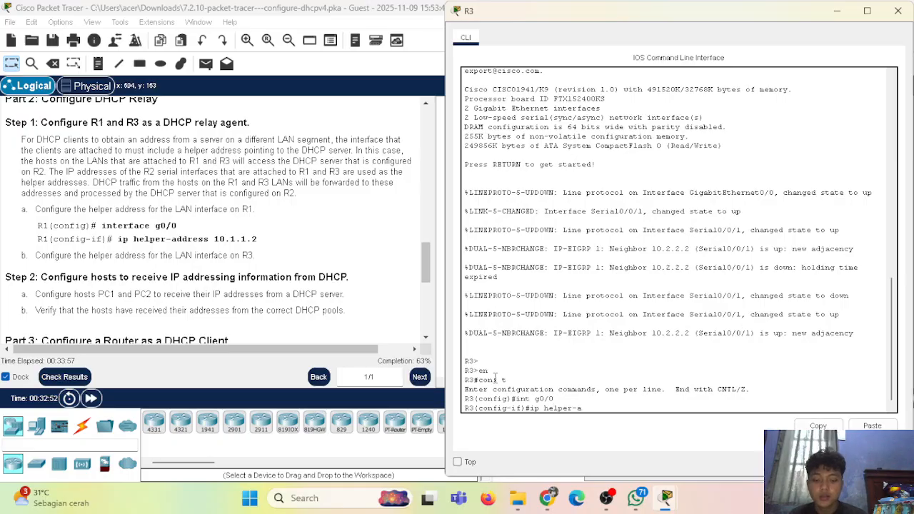
type("ddress 10")
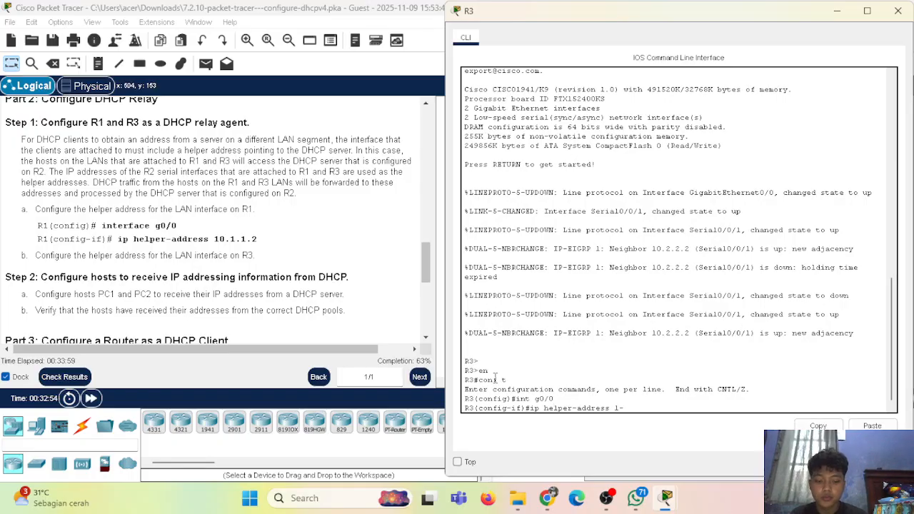
type(".1.1.2")
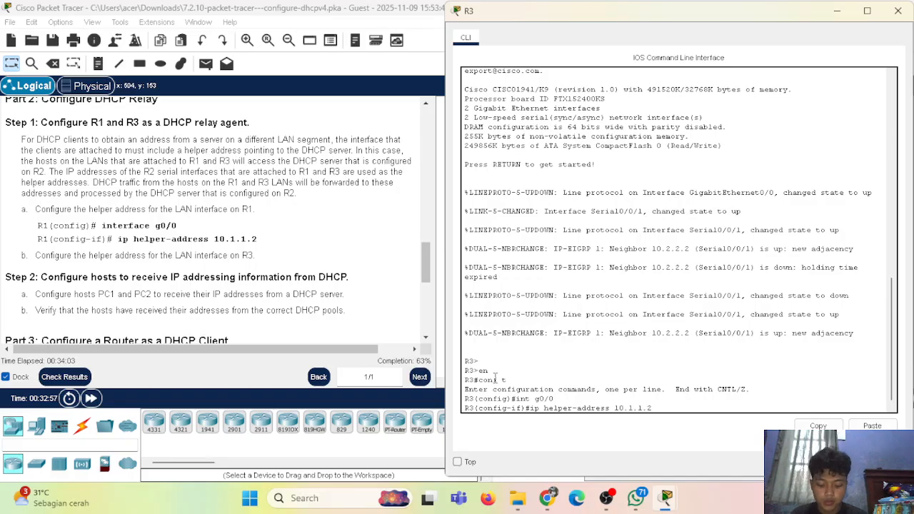
key("BackSpace")
key("BackSpace")
key("BackSpace")
key("BackSpace")
key("BackSpace")
type("2.2.2")
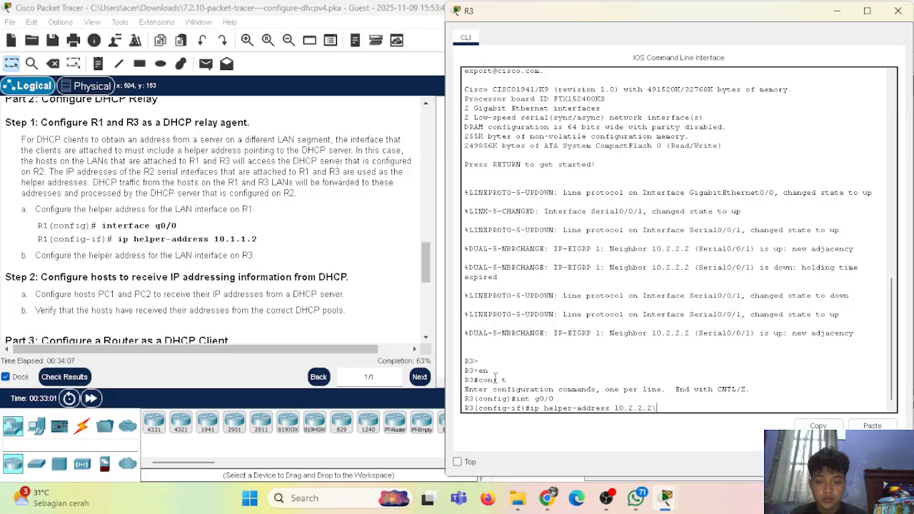
key("Return")
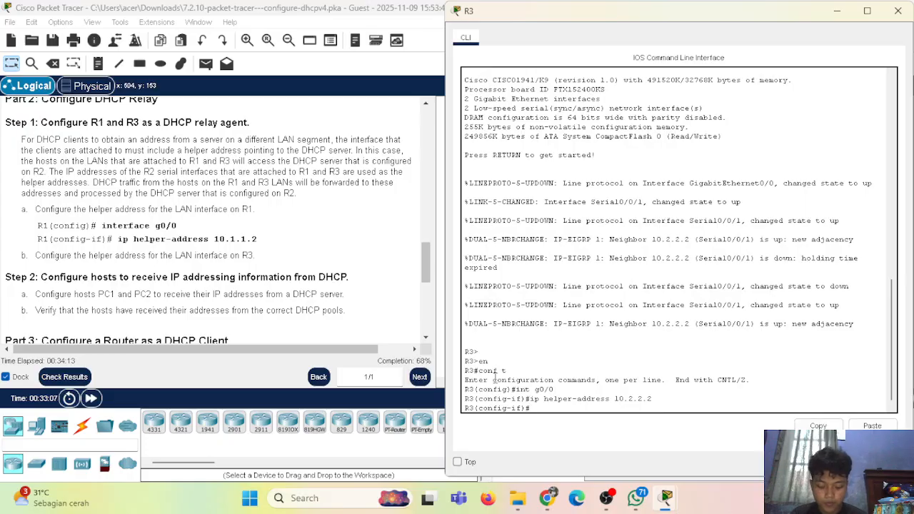
left_click(898, 10)
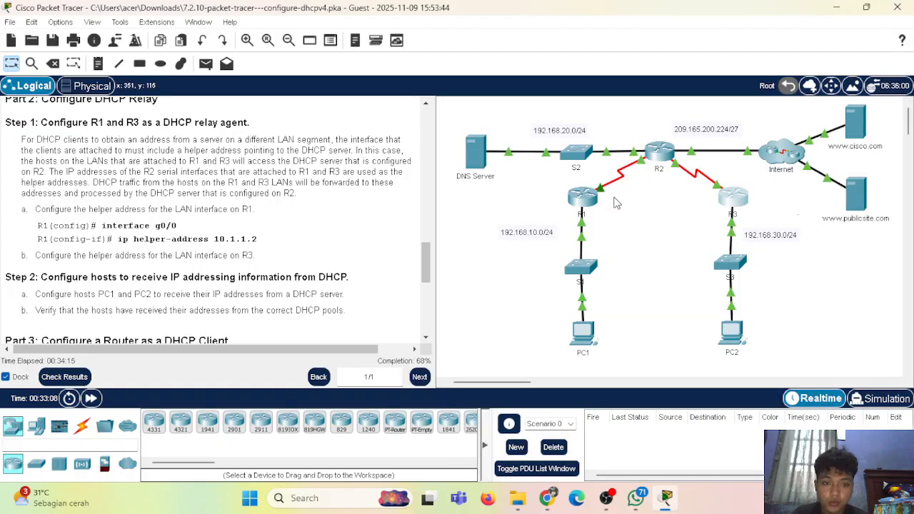
Open R1's CLI and enter global configuration mode.
left_click(582, 197)
key("Return")
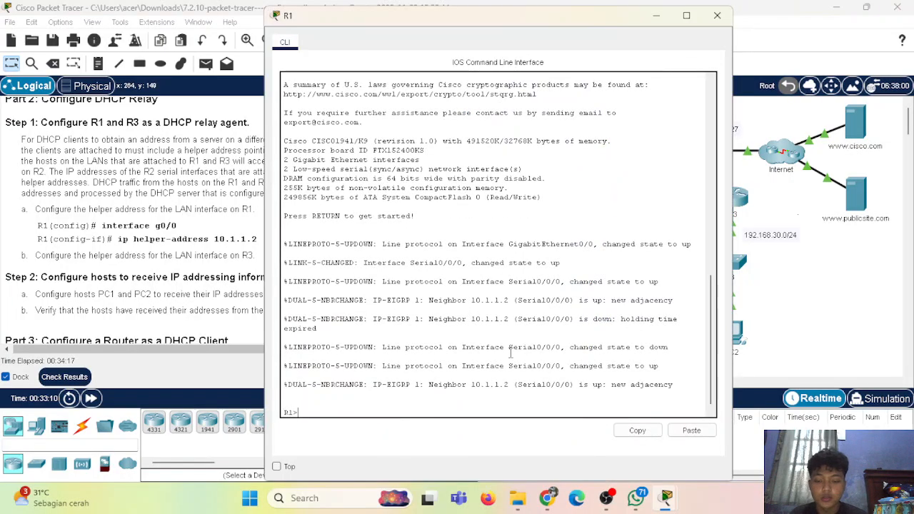
type("en")
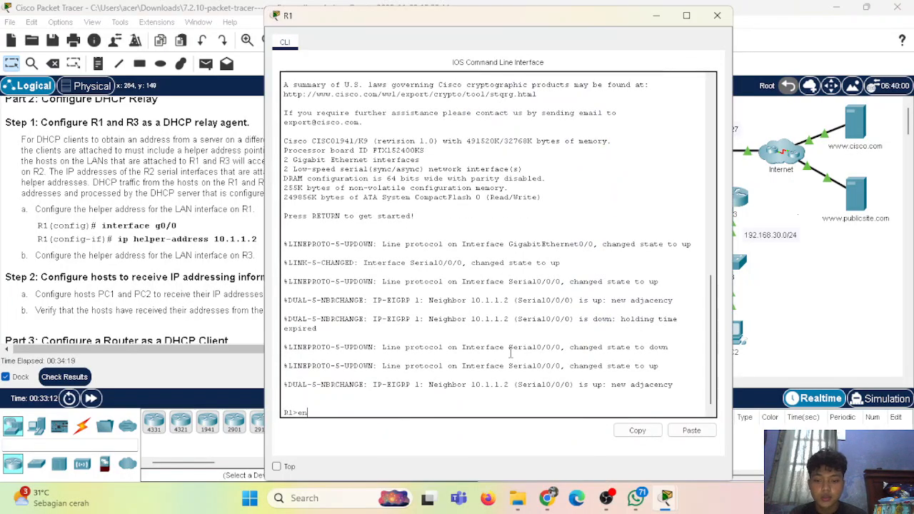
key("Return")
type("conf t")
key("Return")
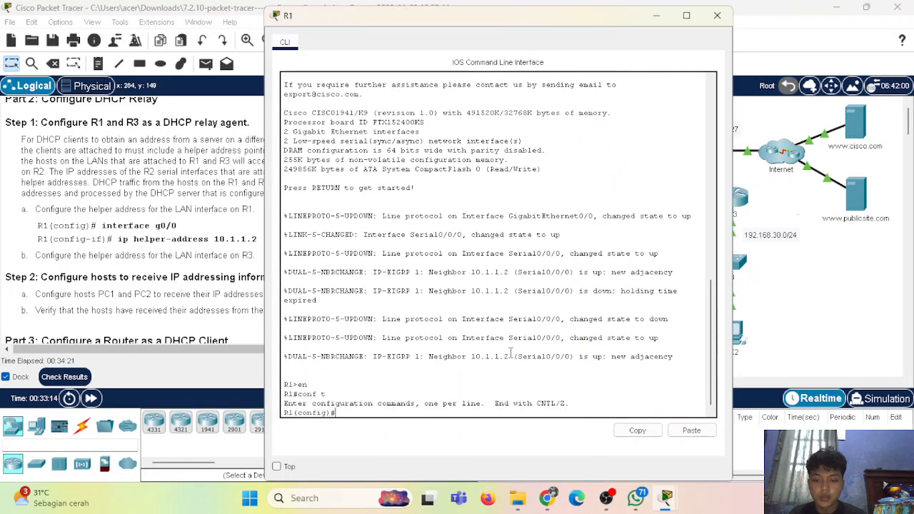
Set the helper address on R1's g0/0 interface to 10.1.1.2, return to privileged EXEC mode, and close R1's window.
type("int g0/0")
key("Return")
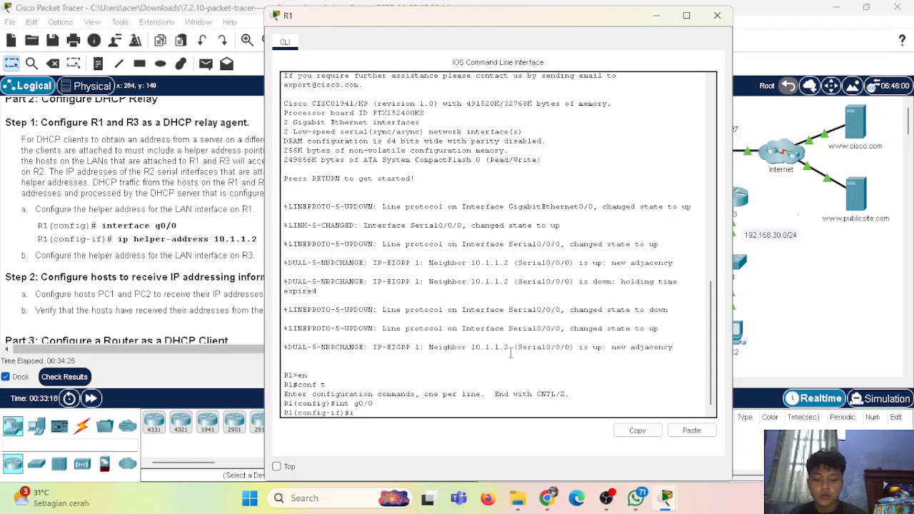
type("ip helper-address 10.")
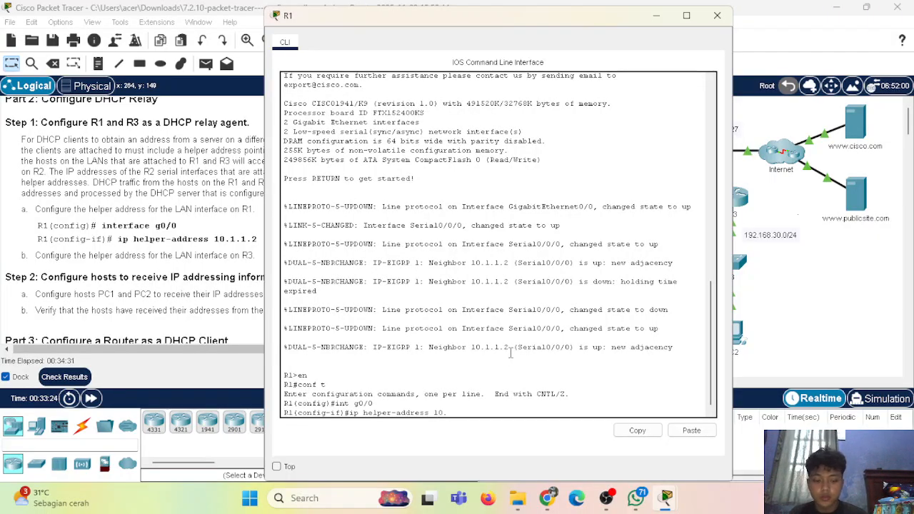
type("1.1.2")
key("Return")
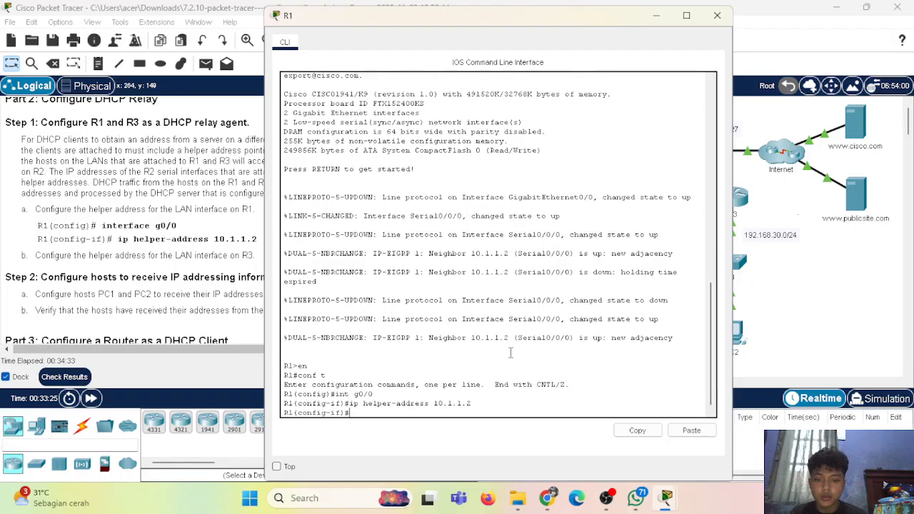
key("ctrl+z")
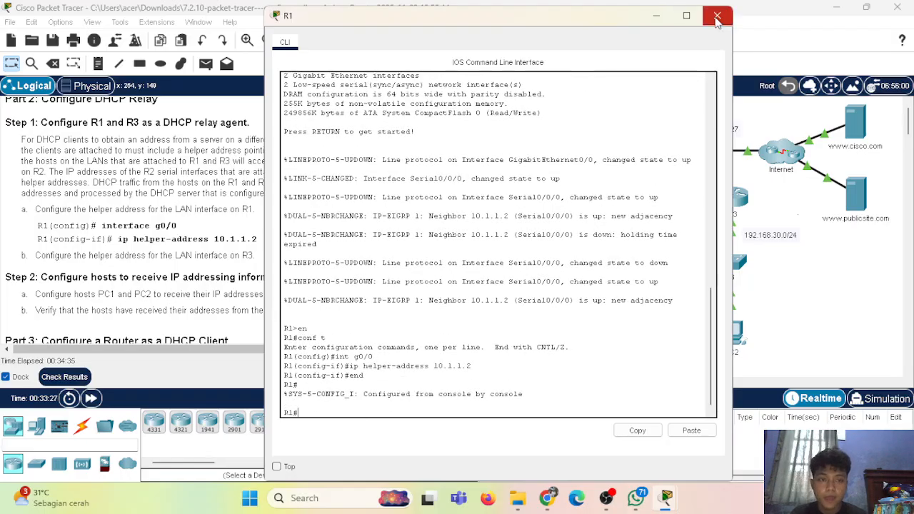
left_click(717, 15)
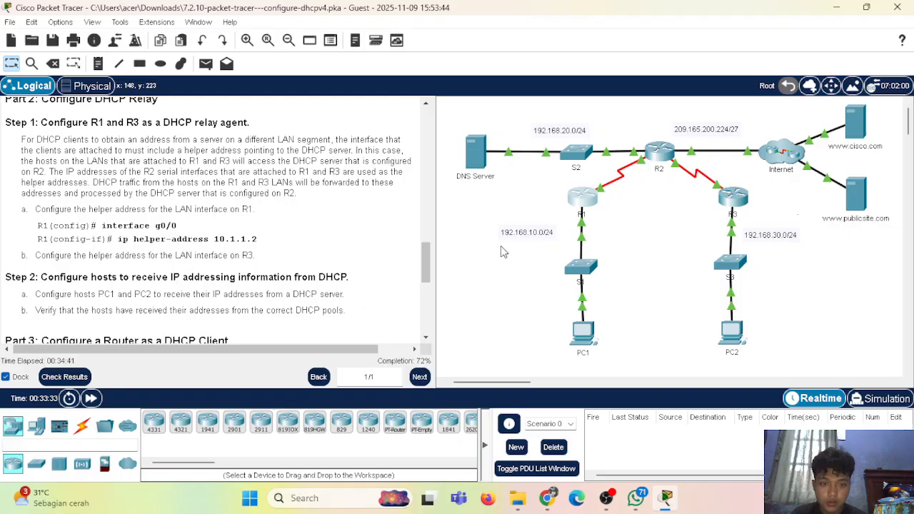
Review the instructions on configuring hosts through DHCP and check the PC entries in the addressing table.
scroll(307, 235, "down", 3)
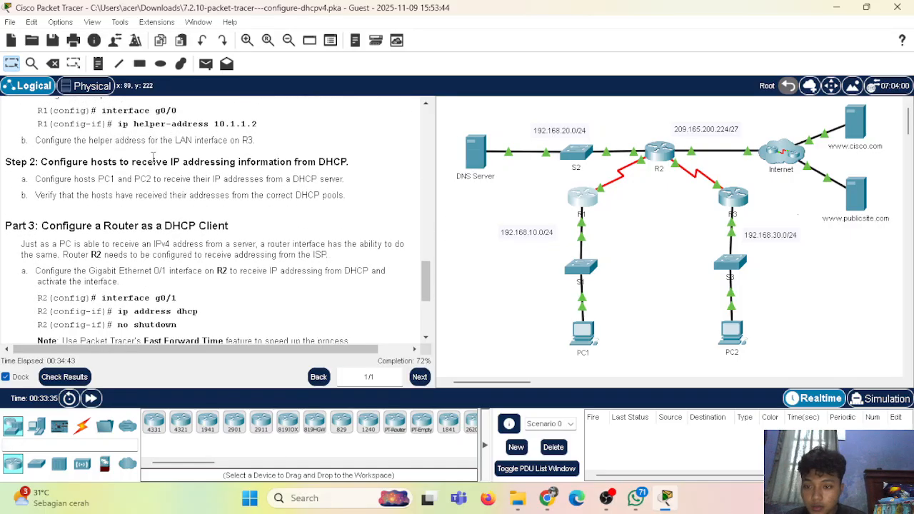
scroll(152, 155, "down", 3)
scroll(187, 140, "up", 2)
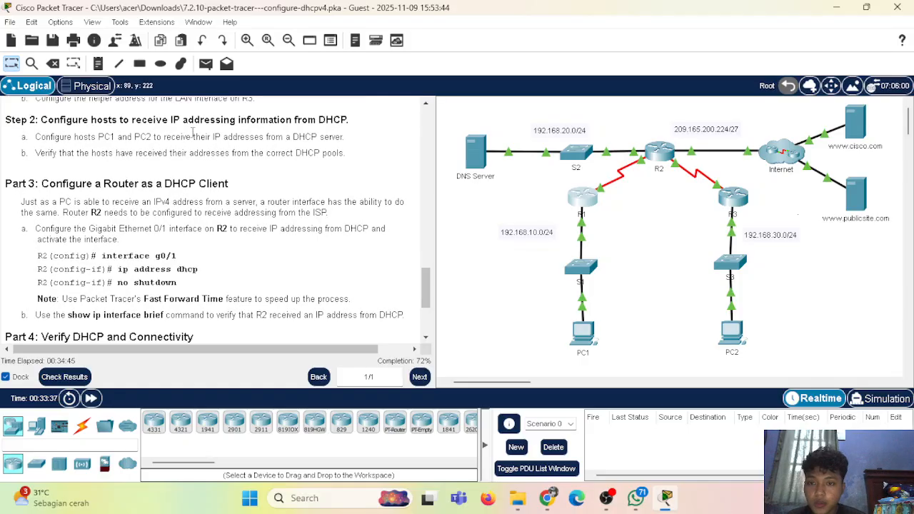
scroll(341, 133, "up", 1)
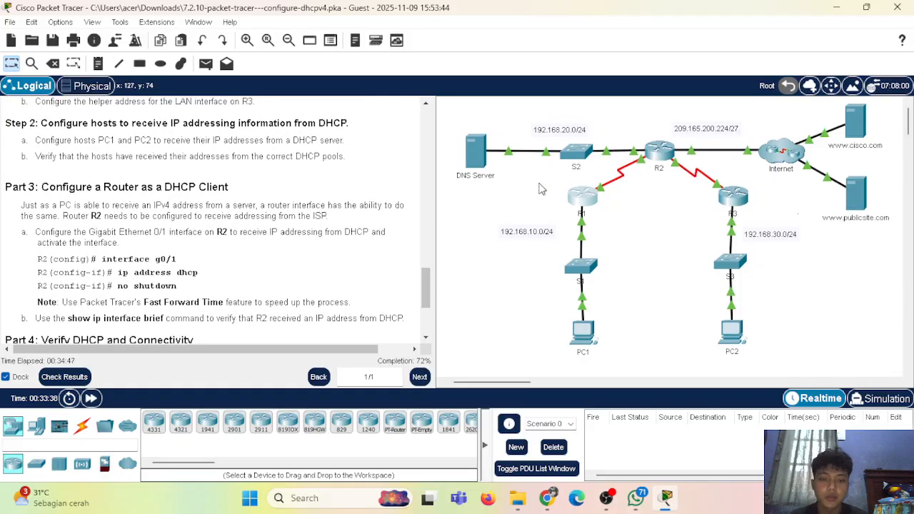
scroll(290, 208, "up", 15)
scroll(146, 243, "down", 10)
scroll(121, 230, "up", 2)
scroll(153, 200, "up", 3)
scroll(178, 207, "down", 2)
scroll(209, 218, "up", 1)
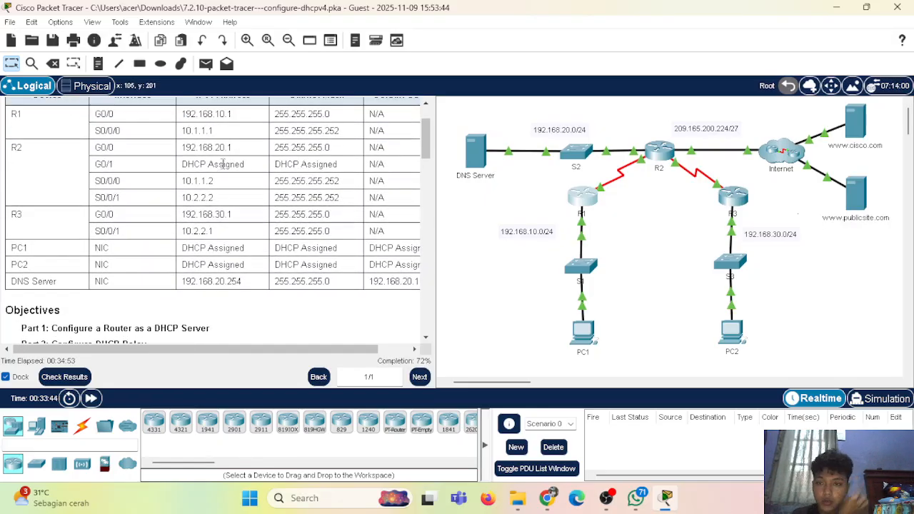
scroll(222, 169, "up", 1)
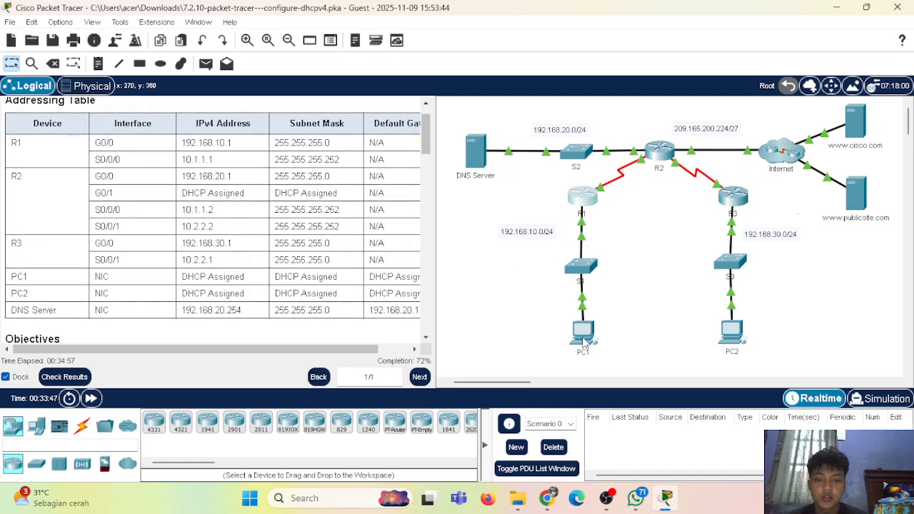
Set PC1's IPv4 configuration to DHCP and close its window once the request completes.
left_click(587, 339)
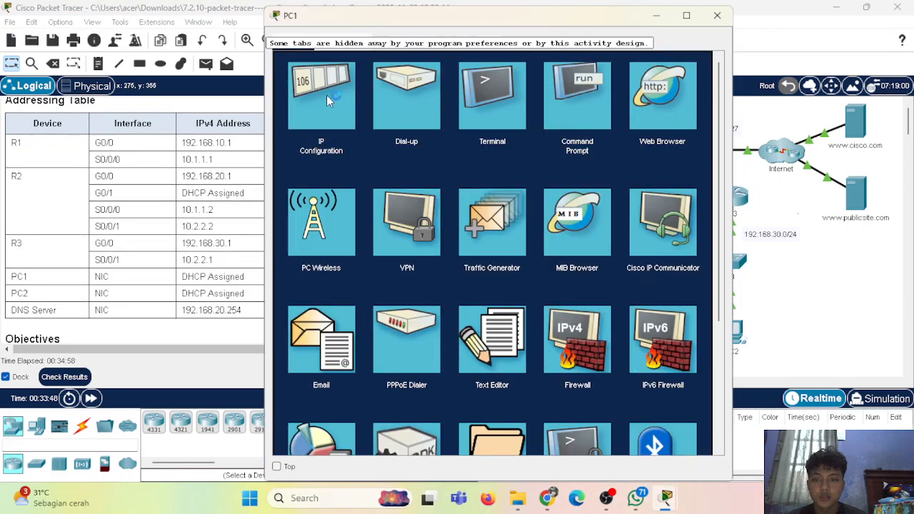
left_click(326, 97)
left_click(292, 118)
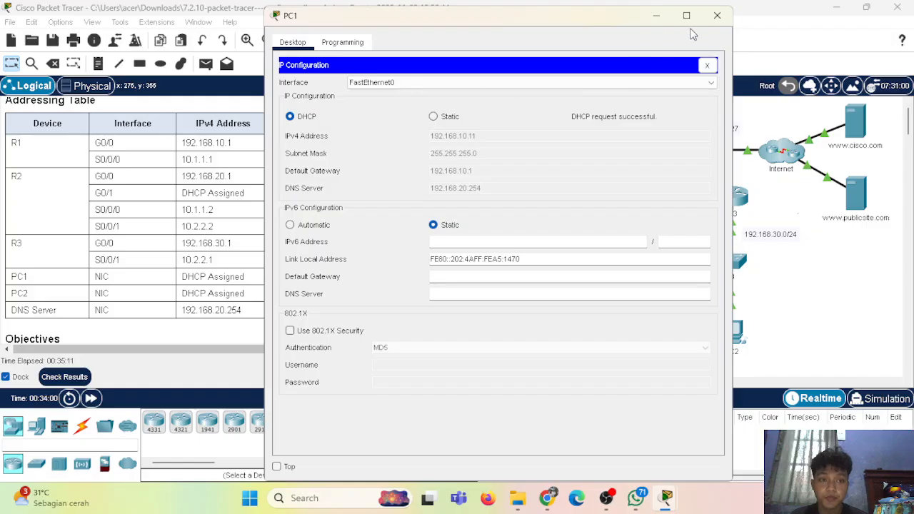
left_click(717, 15)
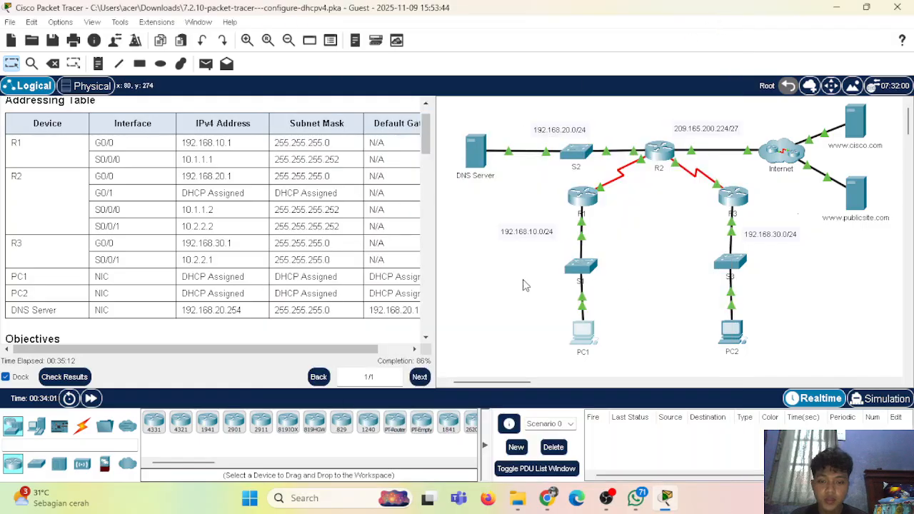
Set PC2's IPv4 configuration to DHCP and close its window once the request completes.
left_click(731, 330)
left_click(302, 128)
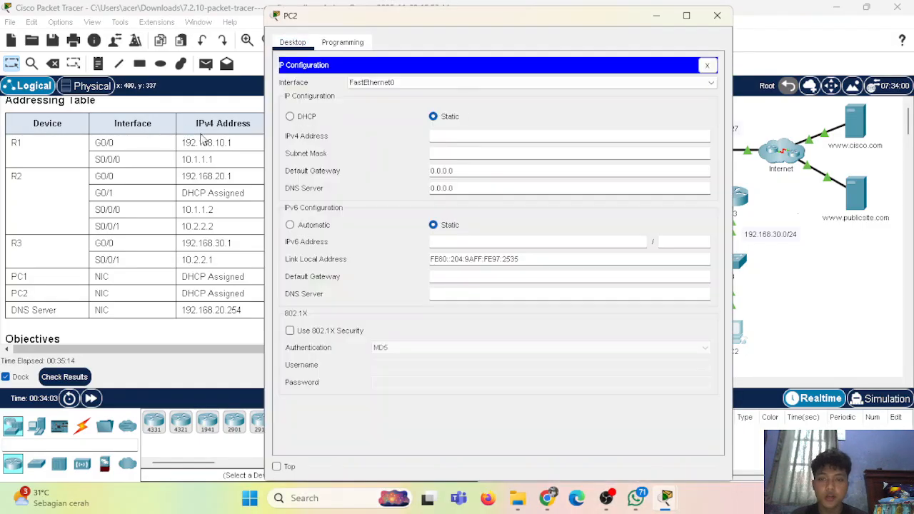
left_click(291, 117)
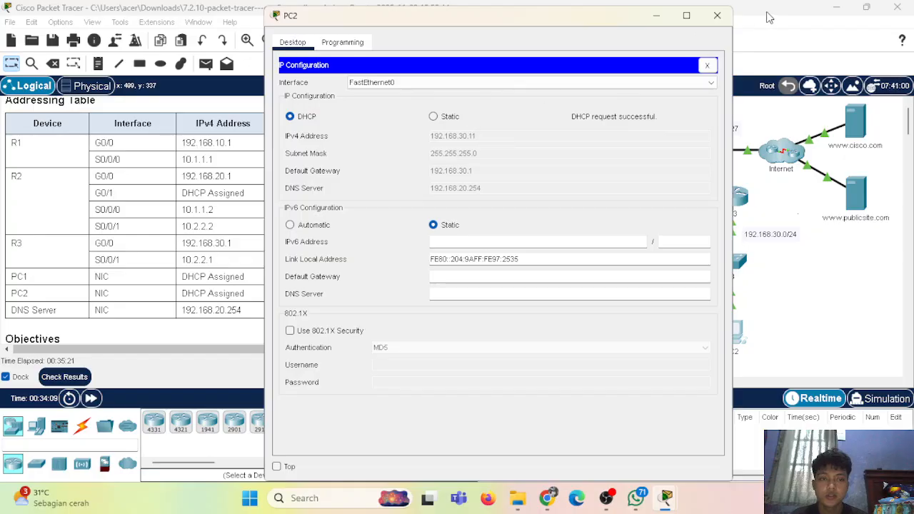
left_click(717, 15)
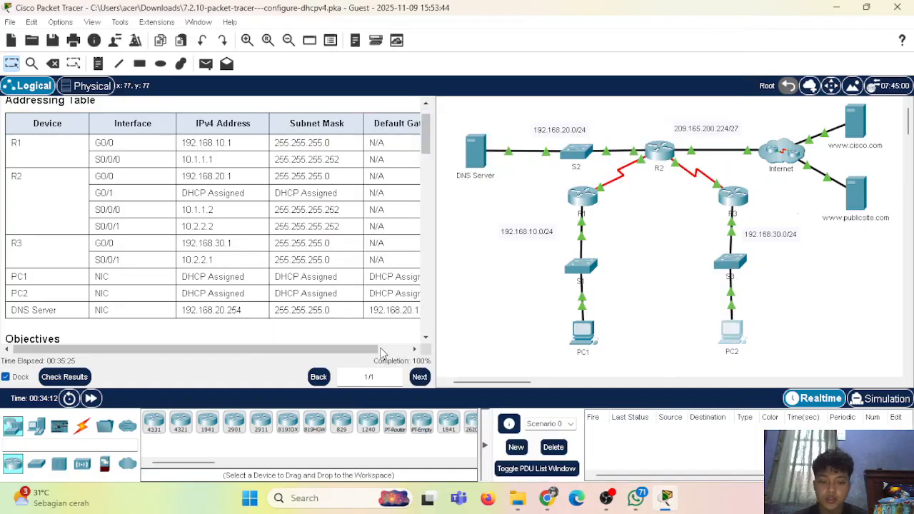
Review the Part 3 and Part 4 instructions on verifying DHCP and connectivity, and return to the addressing table.
scroll(362, 312, "down", 15)
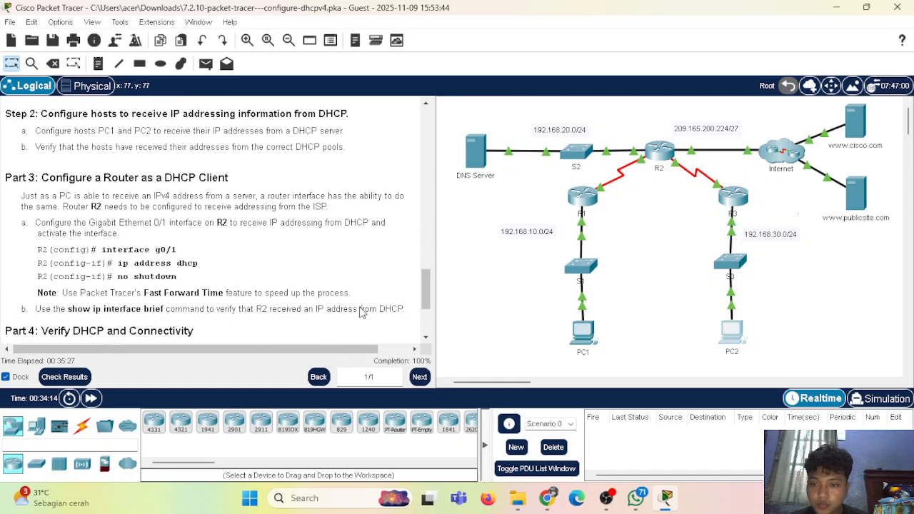
scroll(362, 312, "down", 5)
scroll(362, 312, "up", 3)
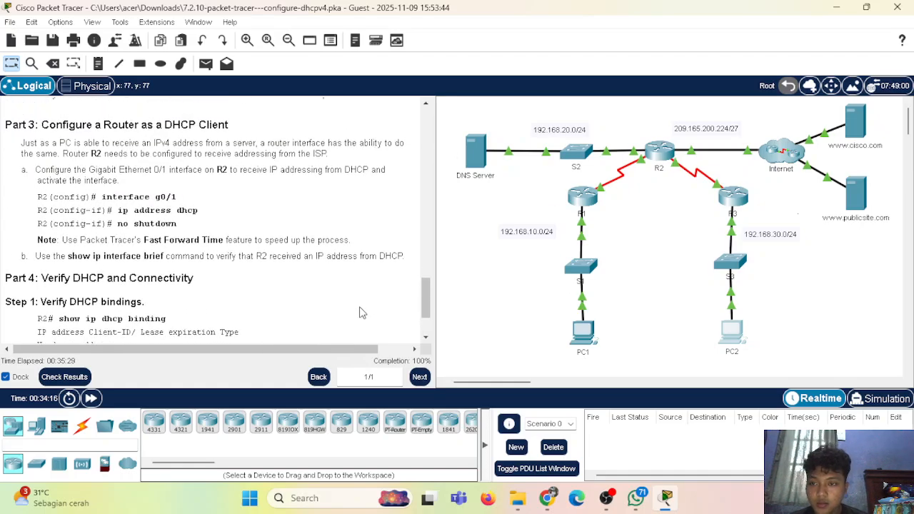
scroll(362, 312, "down", 3)
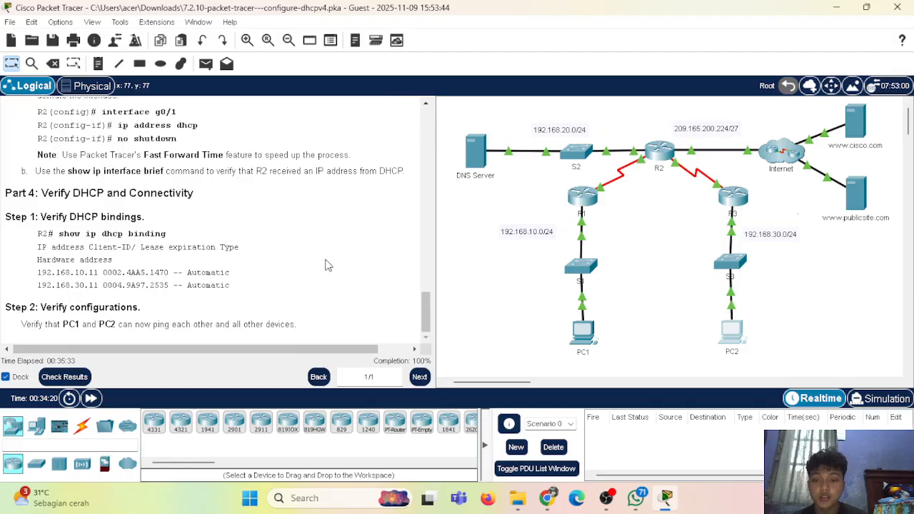
scroll(251, 218, "up", 20)
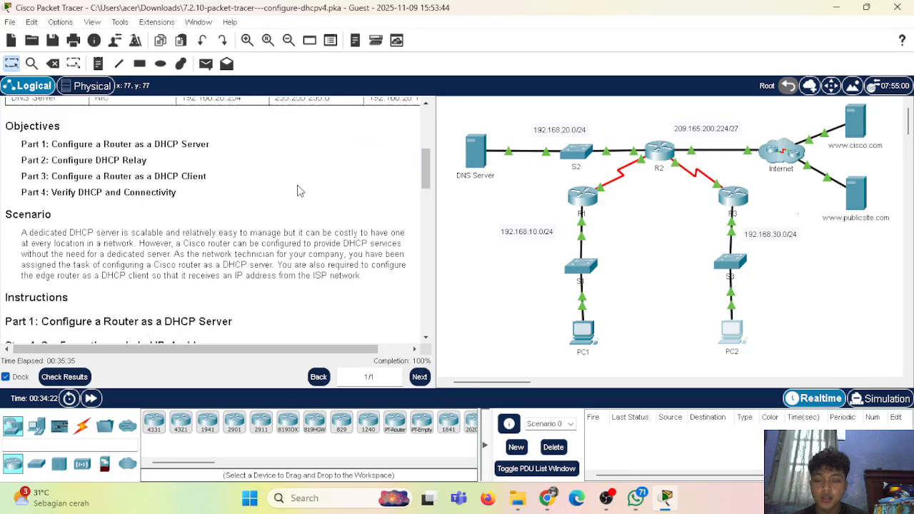
scroll(243, 187, "up", 2)
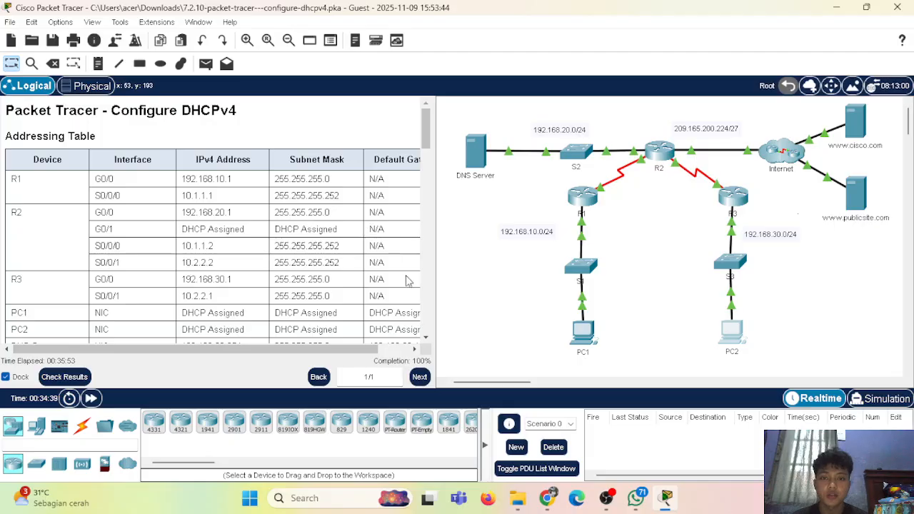
left_click(616, 502)
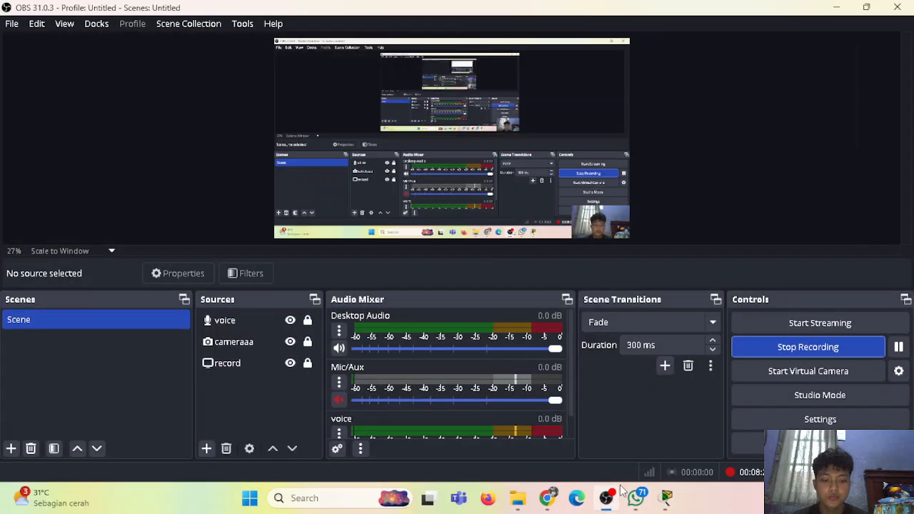